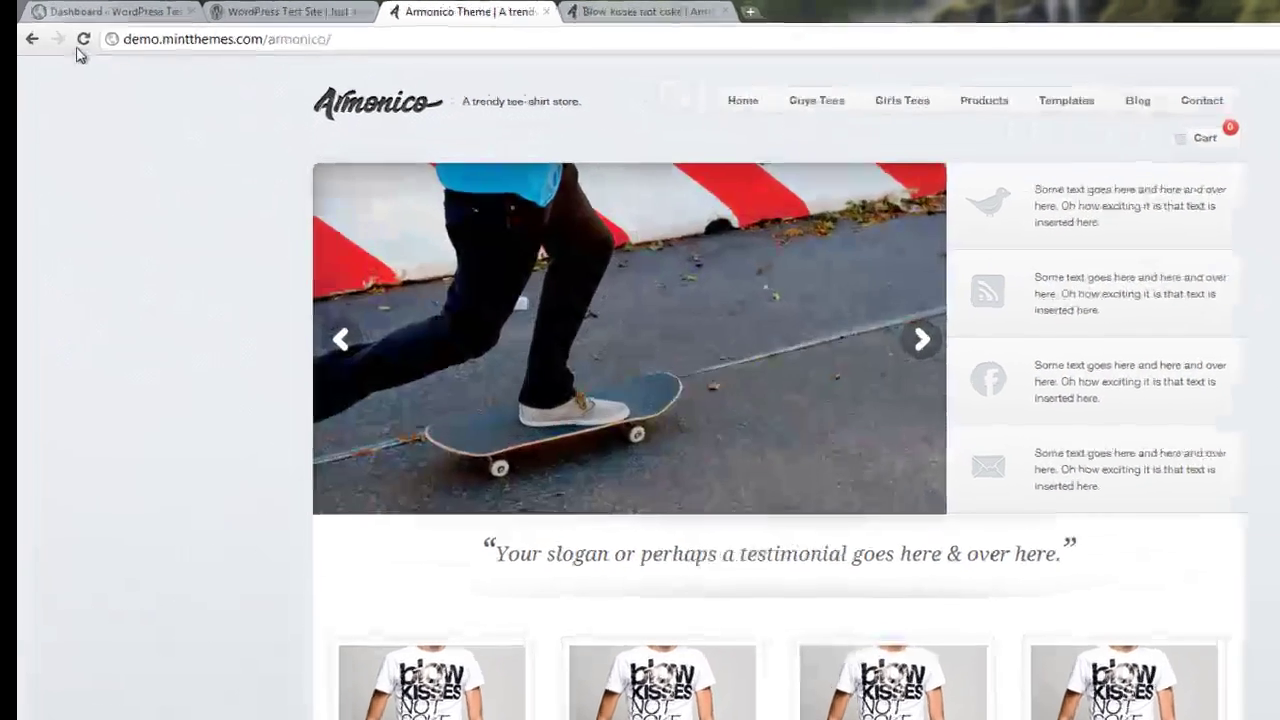
# - Switch from the Armonico demo storefront to the WordPress admin Dashboard tab
pyautogui.click(128, 12)
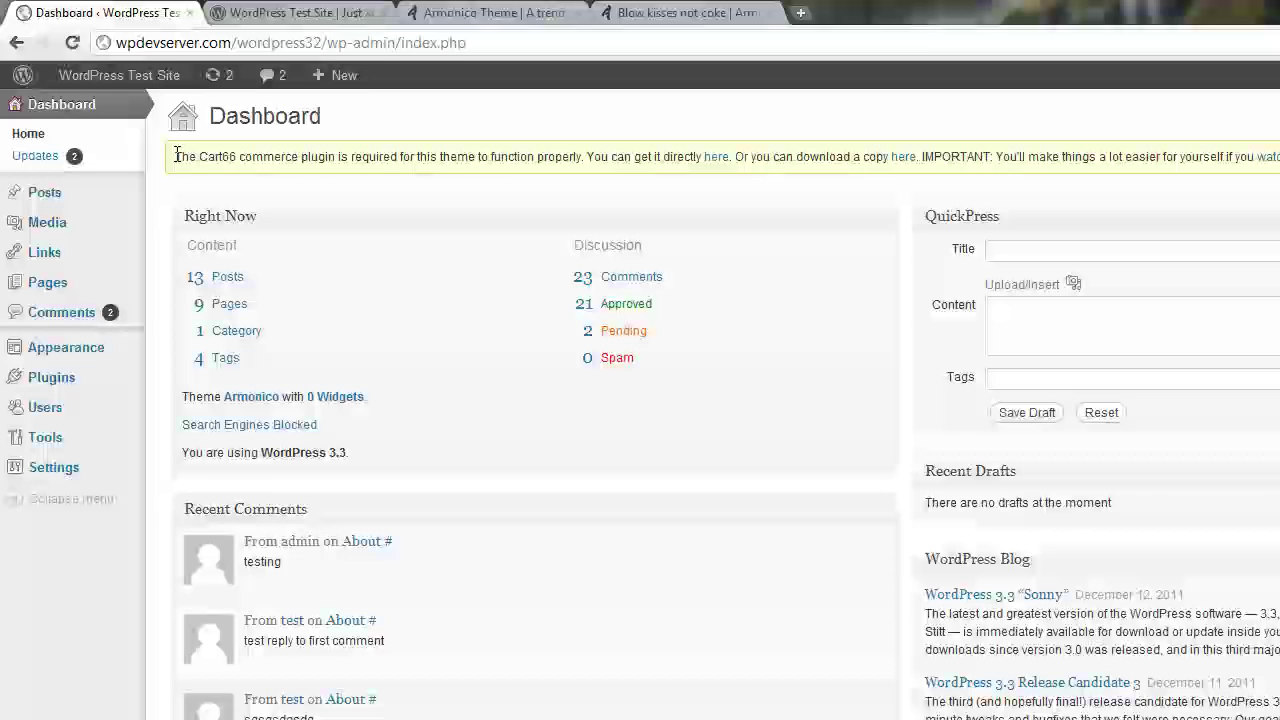
# - Install and activate the Cart66 Lite plugin from the theme's requirement notice
pyautogui.moveTo(175, 156); pyautogui.dragTo(340, 156)
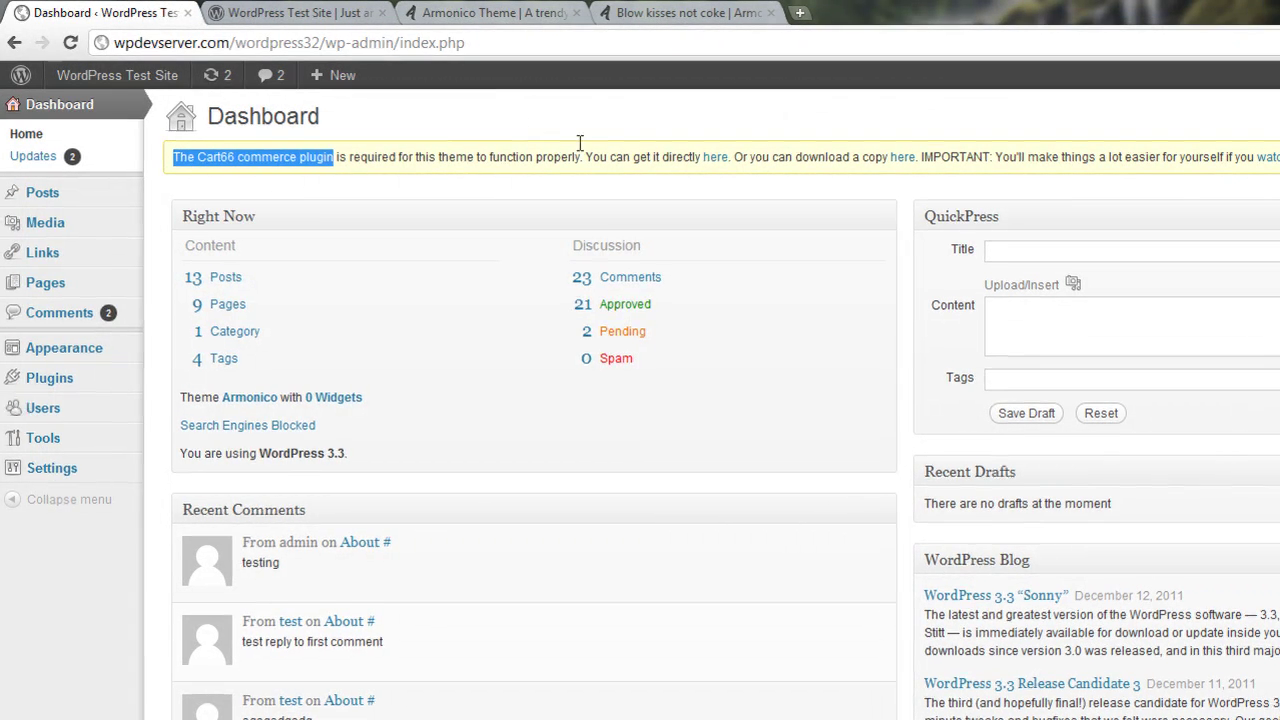
pyautogui.click(682, 160)
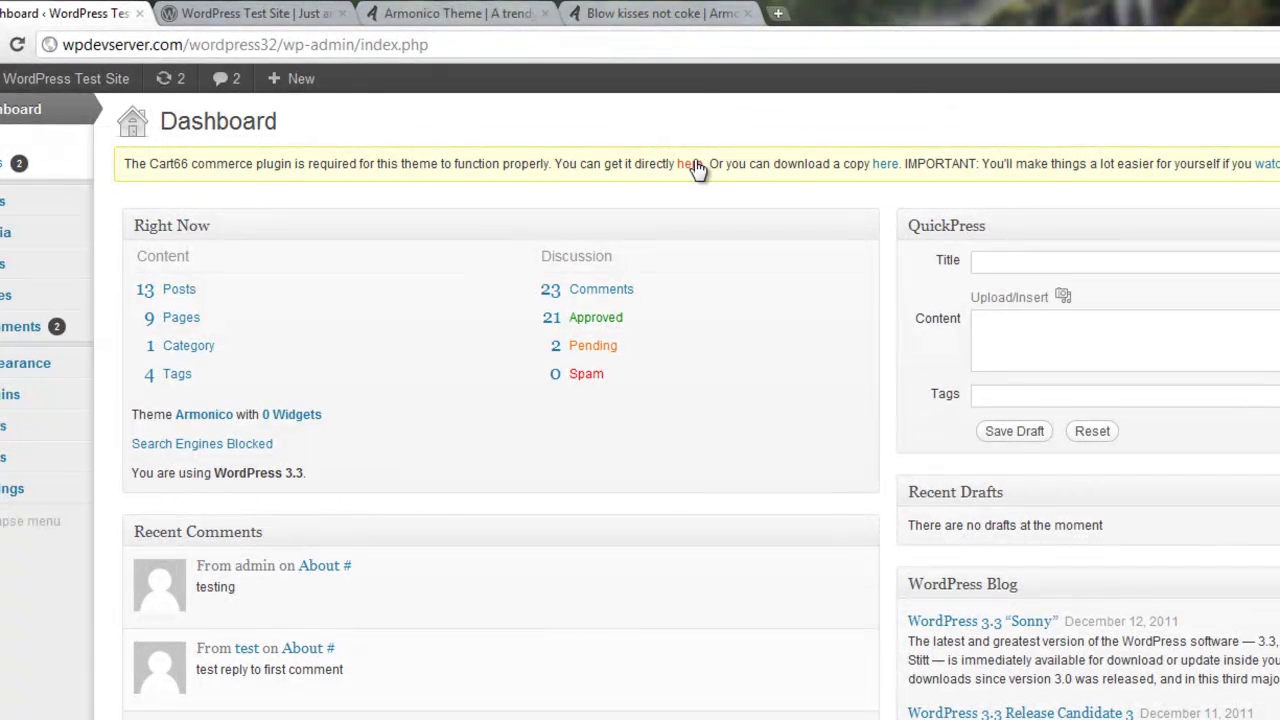
pyautogui.click(690, 164)
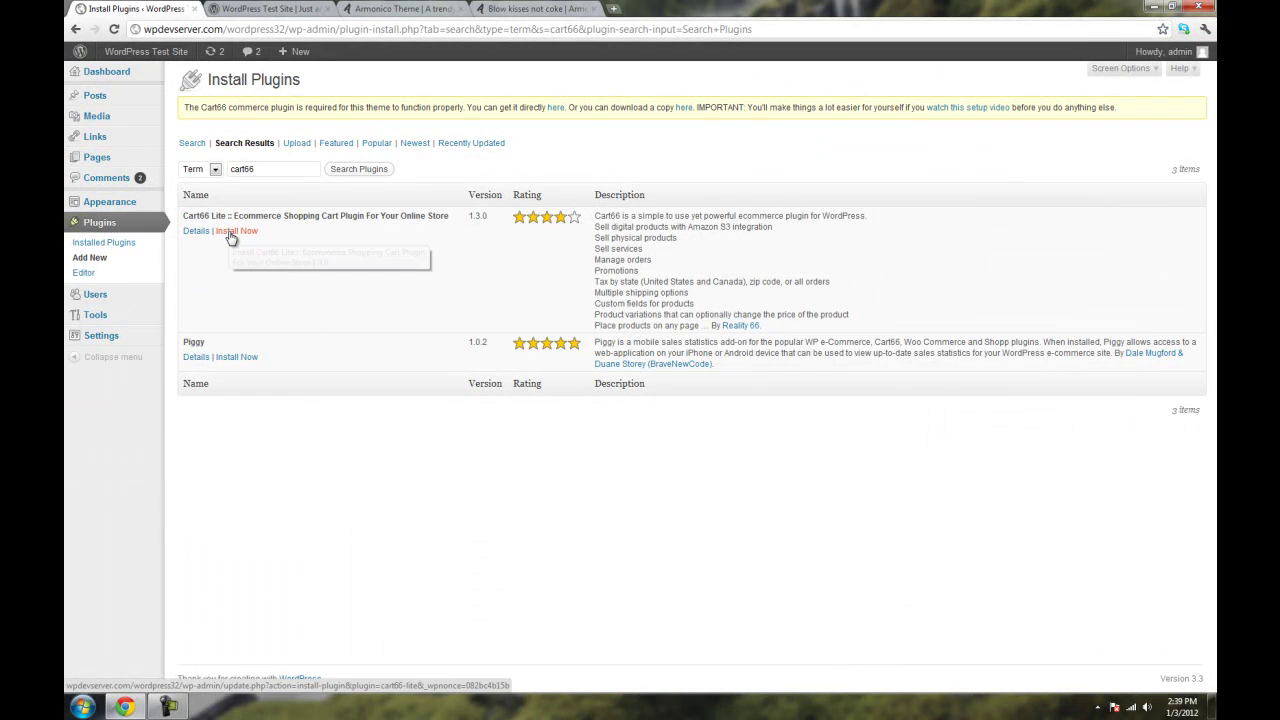
pyautogui.click(190, 351)
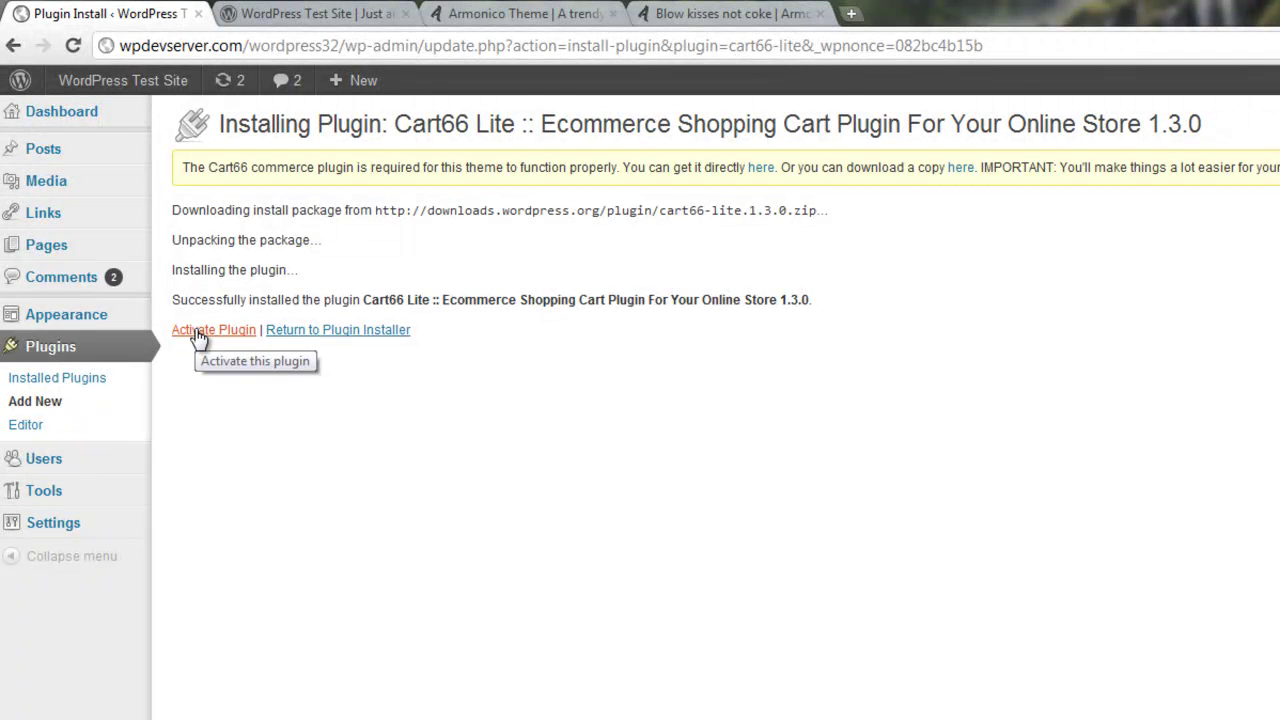
pyautogui.click(199, 332)
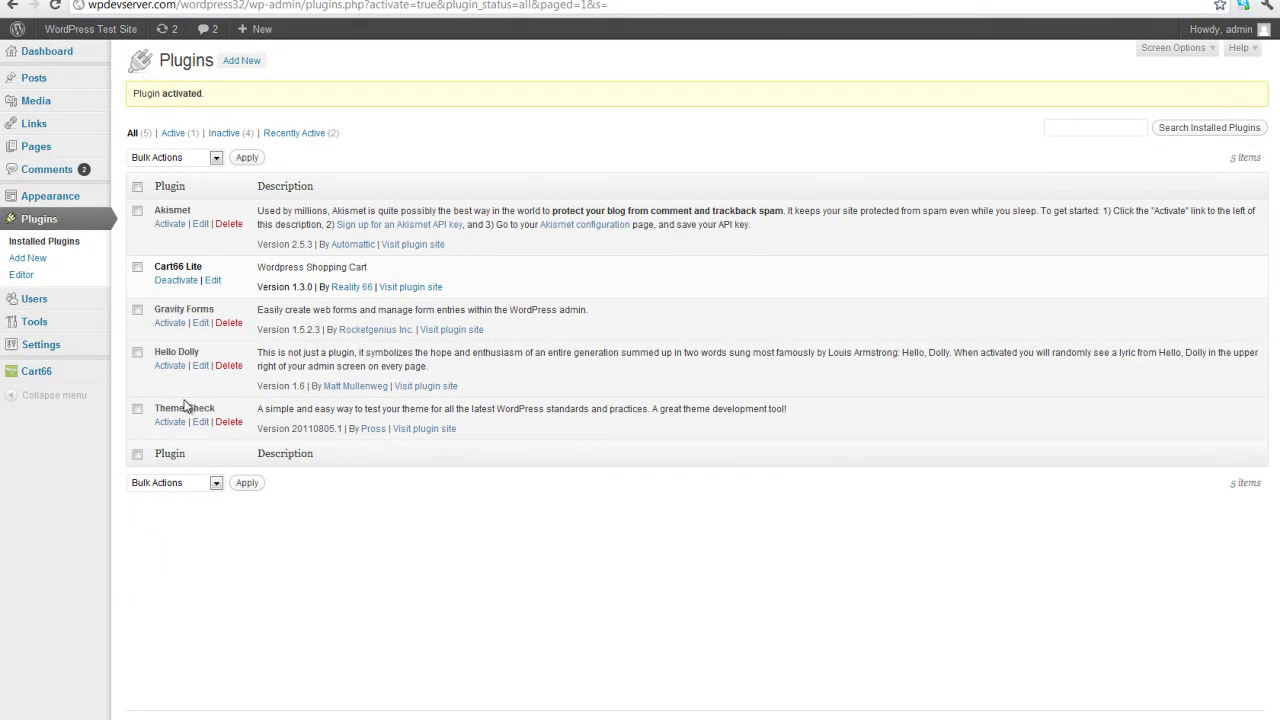
pyautogui.moveTo(30, 371)
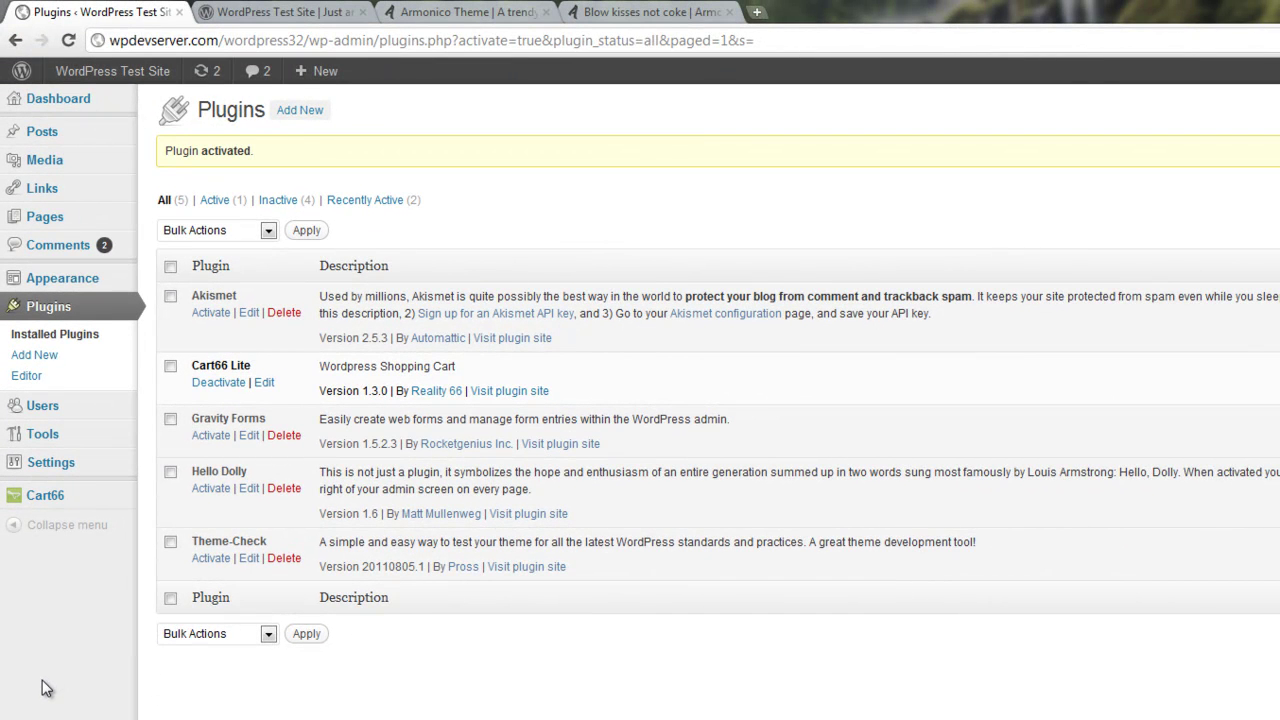
# - Add the T-shirts and Shoes post categories
pyautogui.moveTo(58, 134)
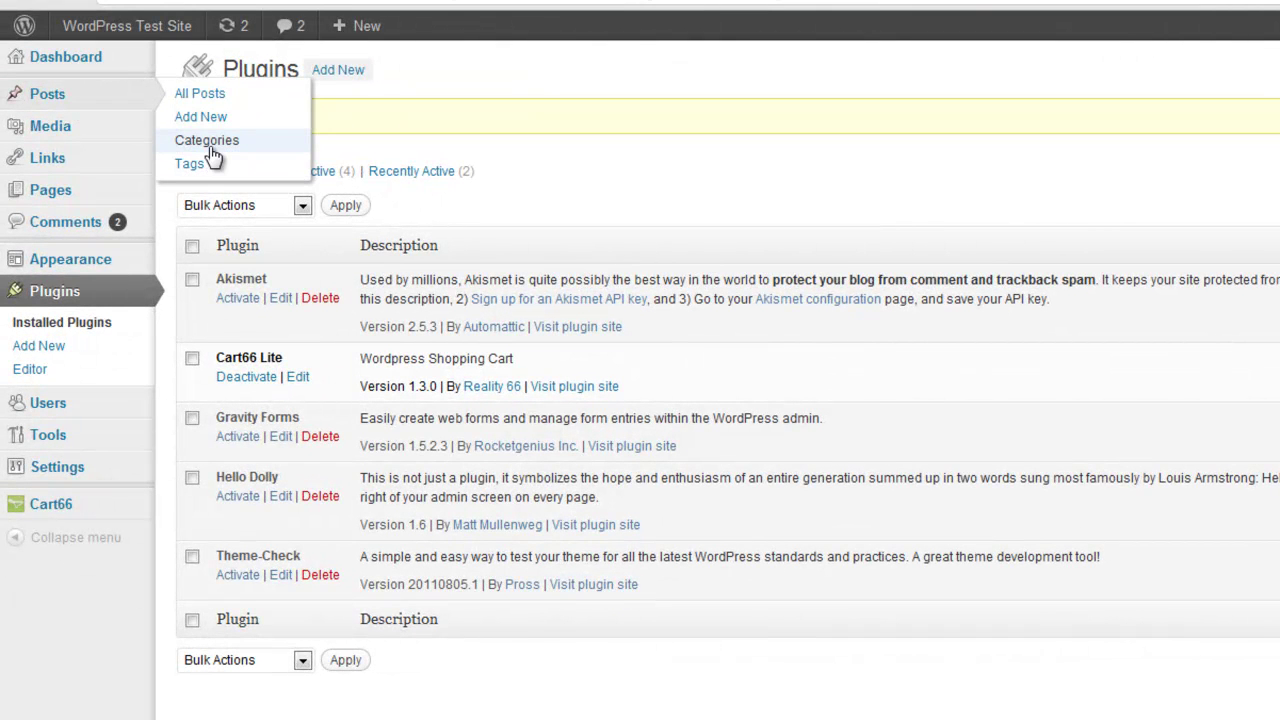
pyautogui.click(207, 145)
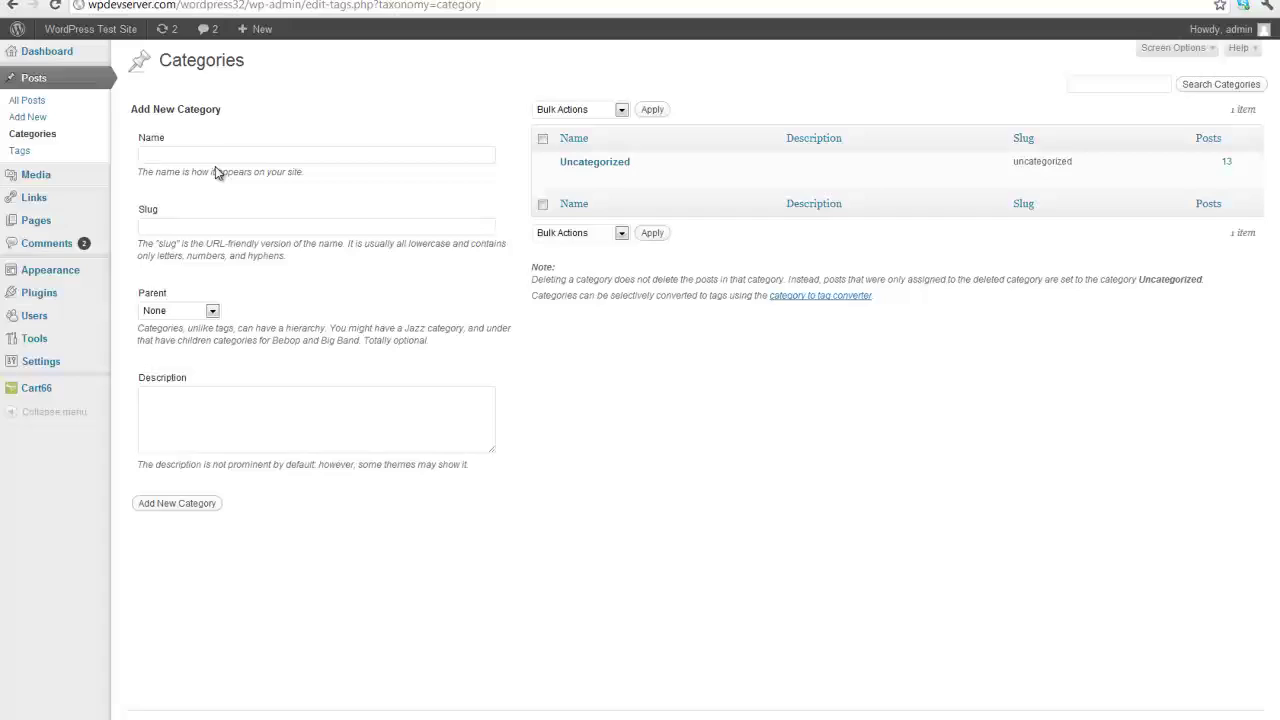
pyautogui.click(222, 152)
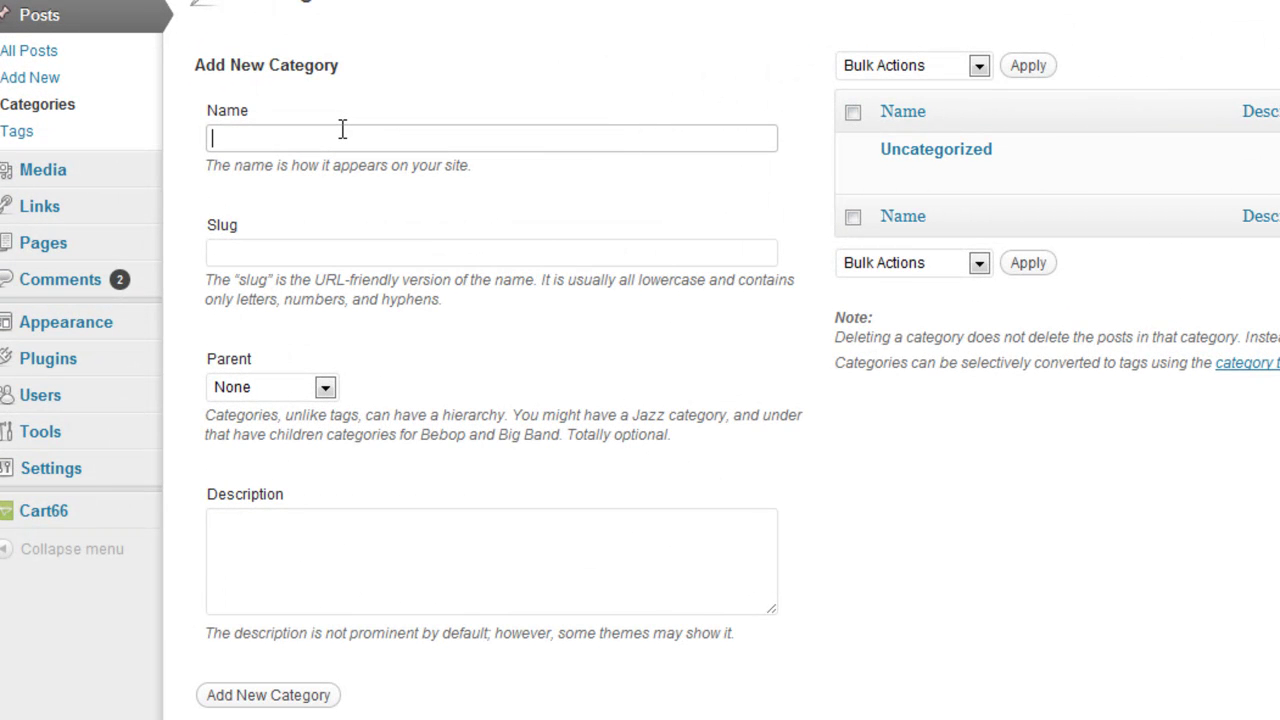
pyautogui.write('T-shirts')
pyautogui.click(307, 703)
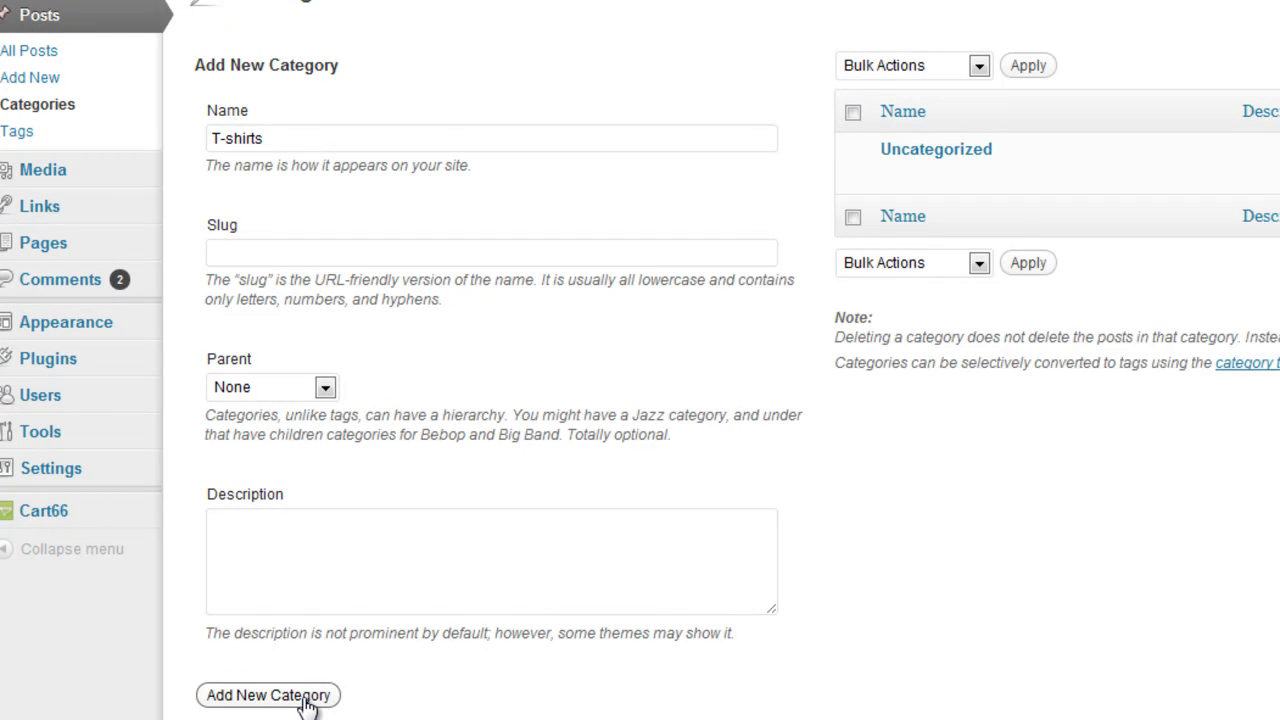
pyautogui.click(240, 137)
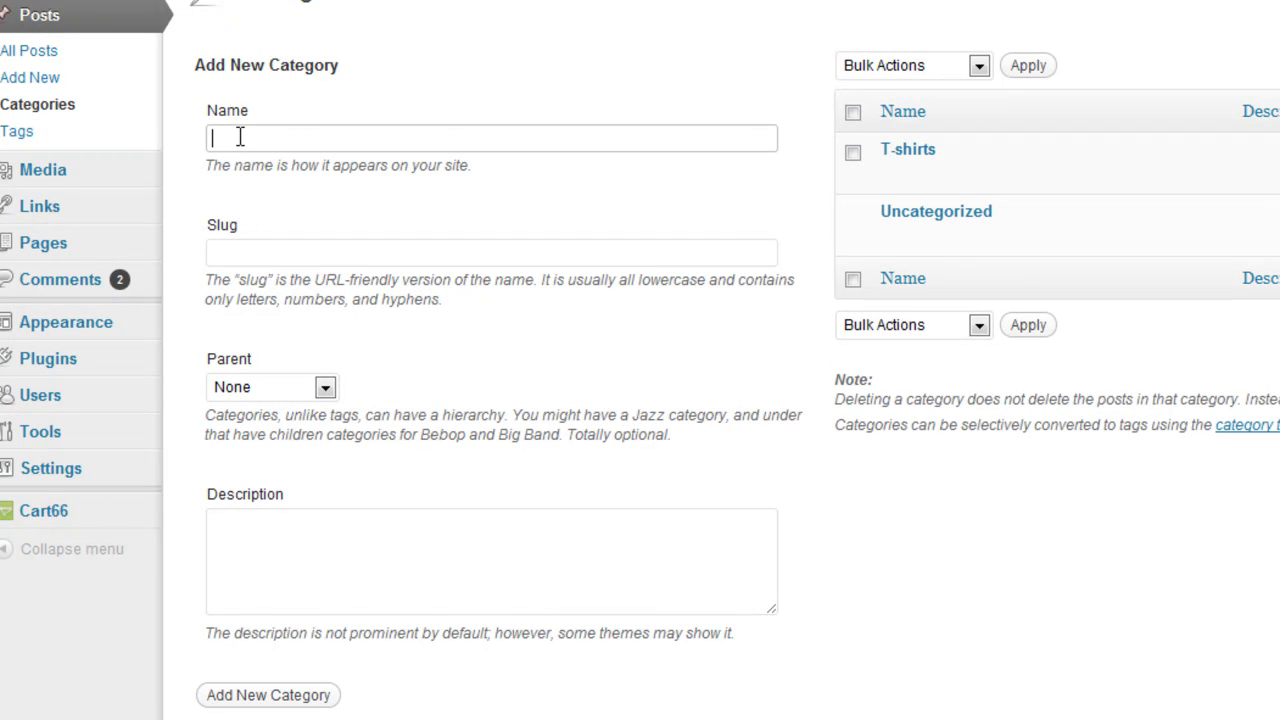
pyautogui.write('Shoes')
pyautogui.click(280, 697)
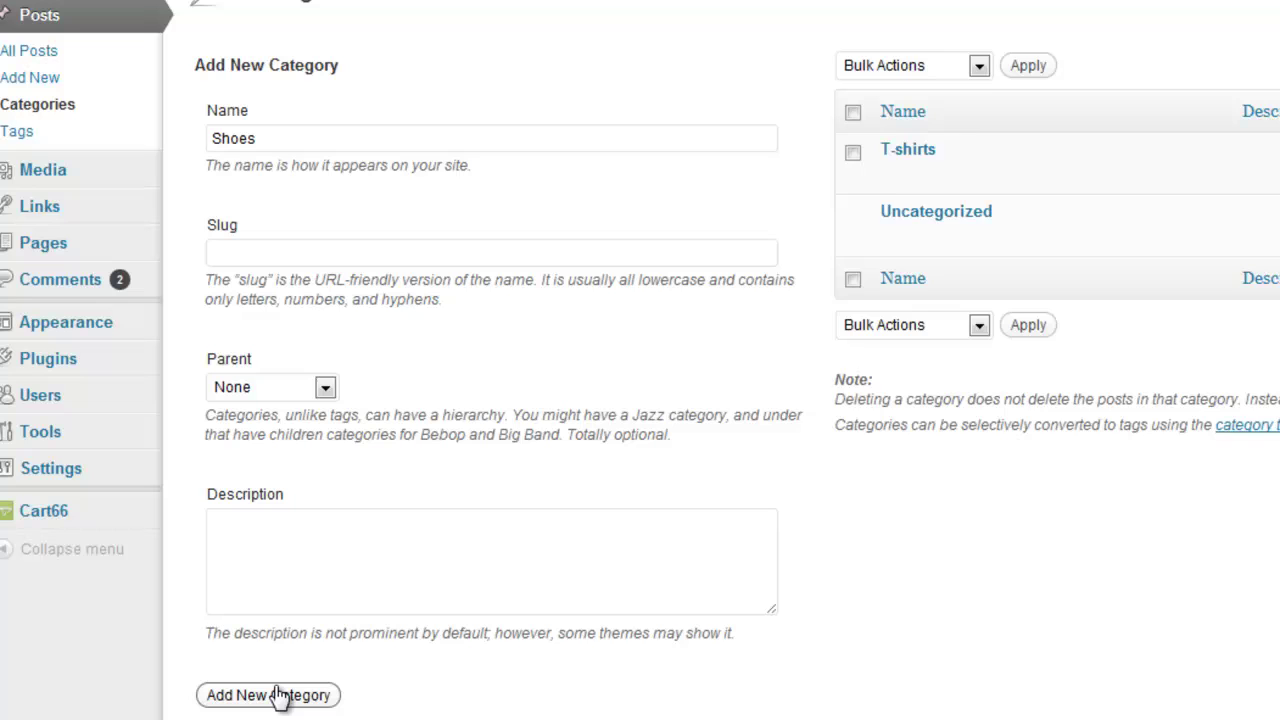
# - Add the Hats and Lunchboxes post categories
pyautogui.click(270, 145)
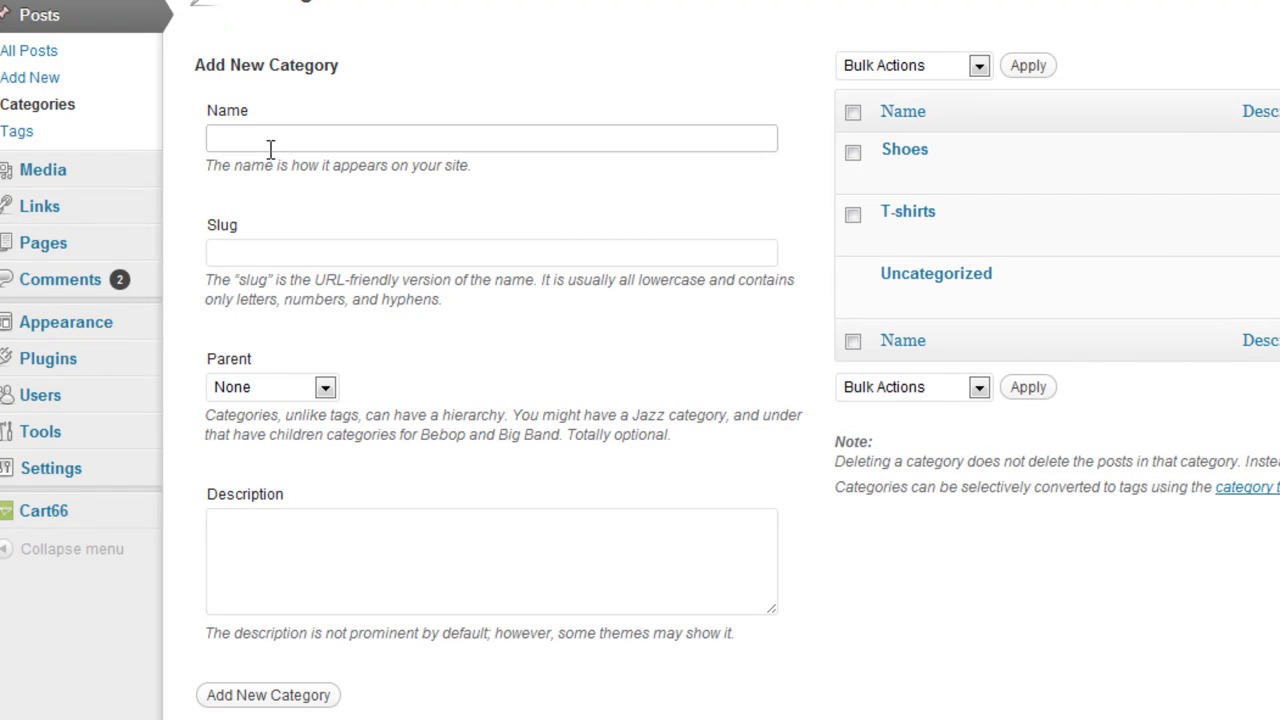
pyautogui.write('Hats')
pyautogui.click(257, 690)
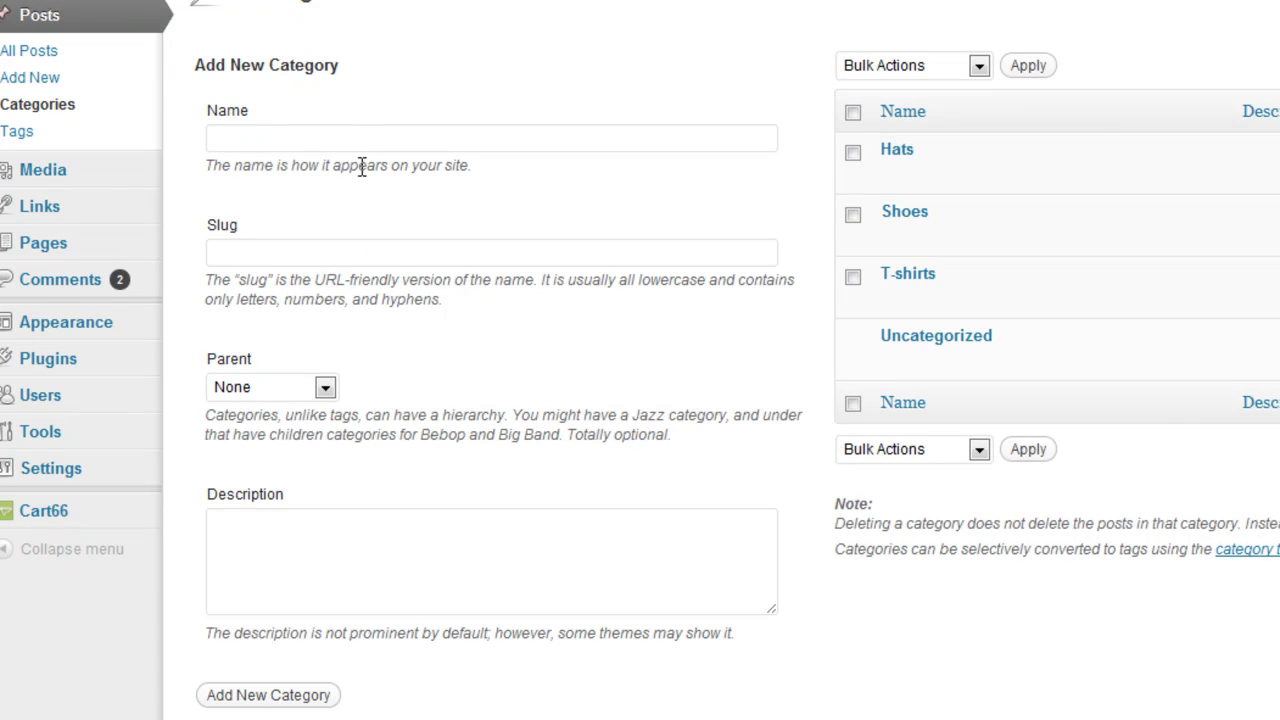
pyautogui.click(361, 133)
pyautogui.write('L')
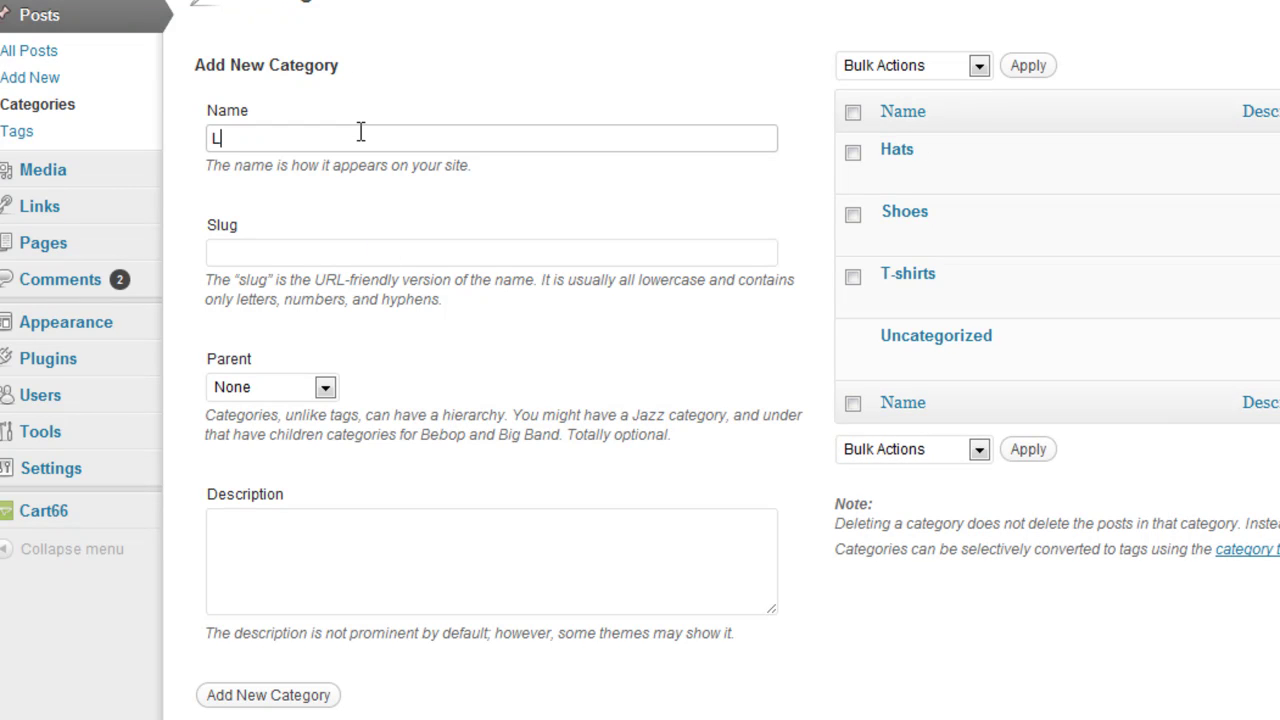
pyautogui.write('unchboxes')
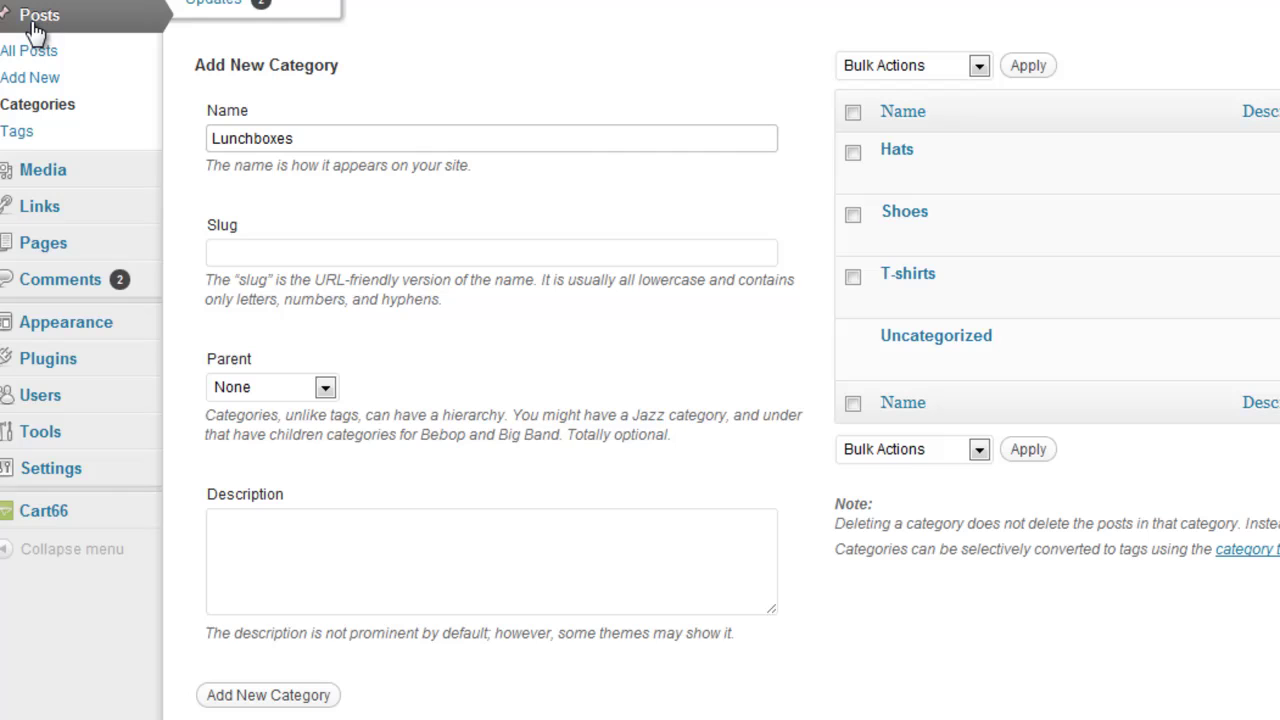
pyautogui.click(288, 694)
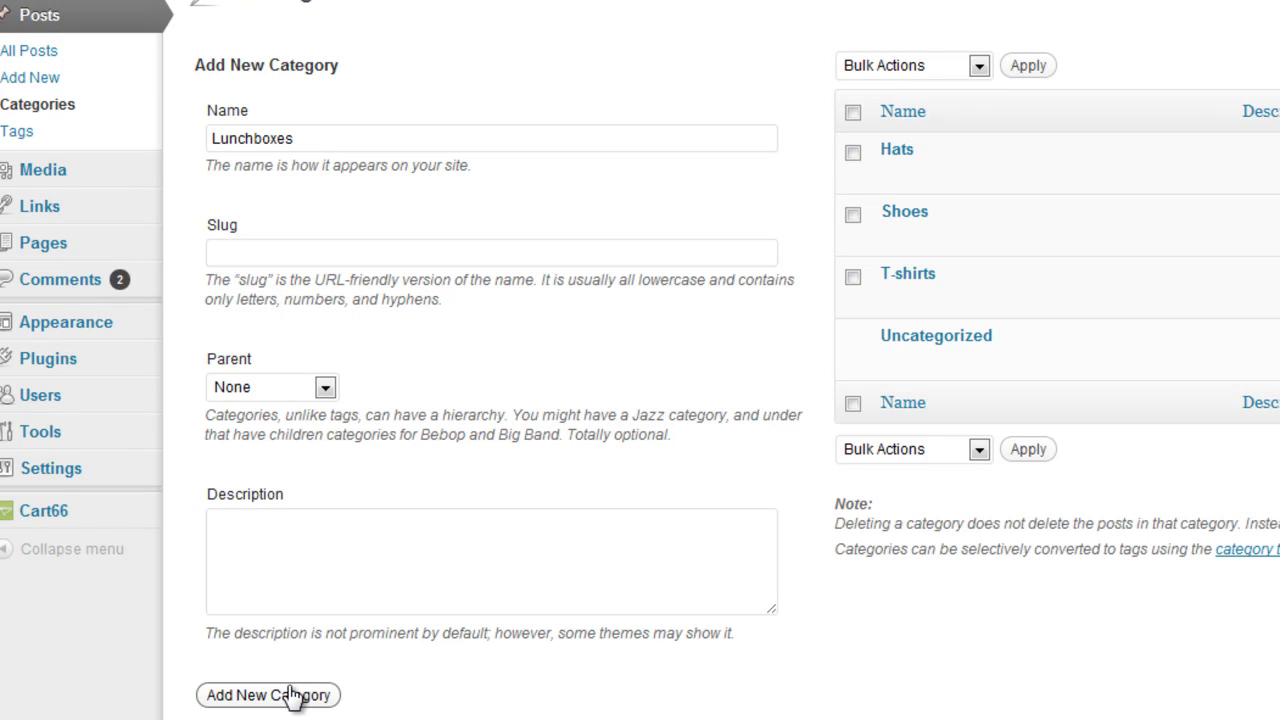
pyautogui.moveTo(923, 171)
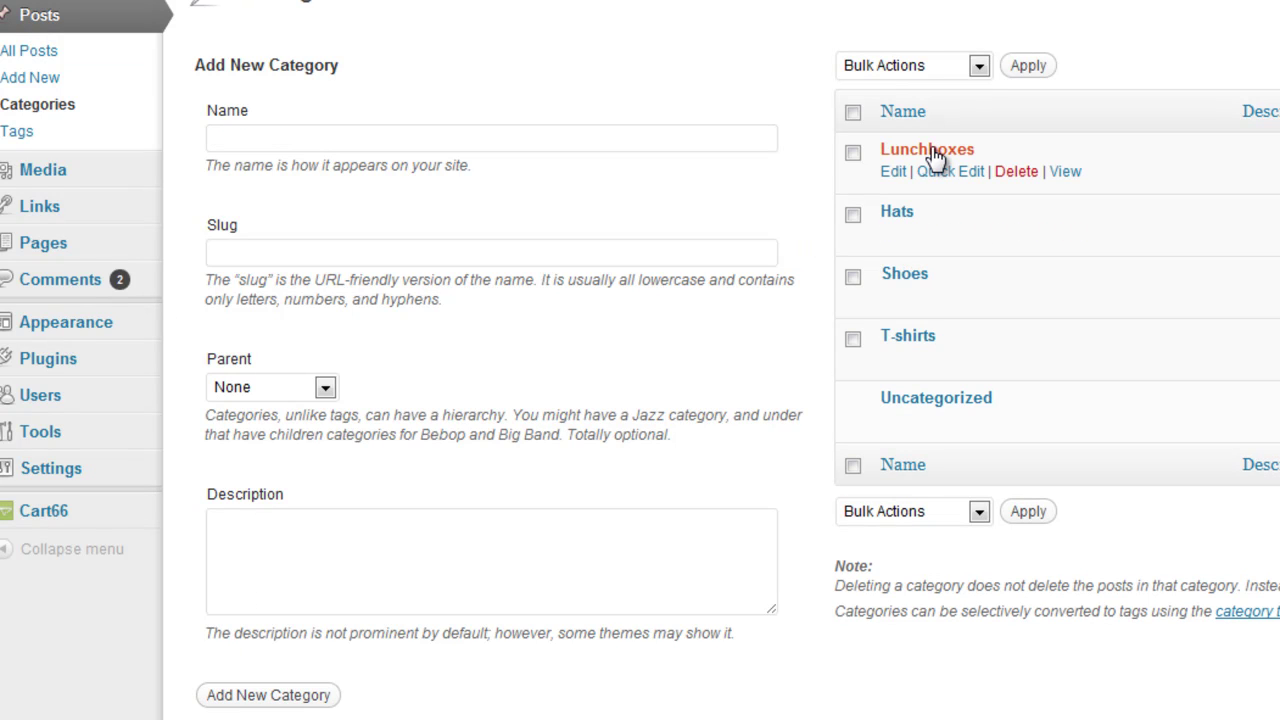
pyautogui.moveTo(913, 345)
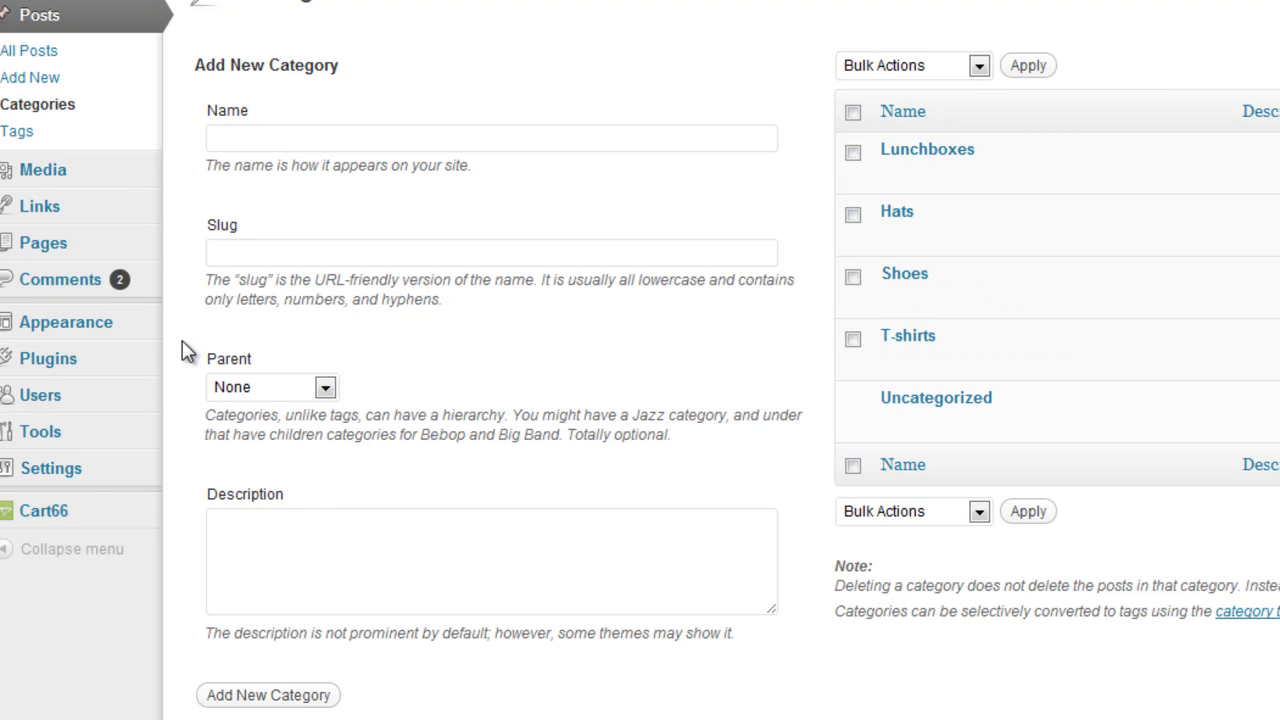
# - Create a new menu named 'Main Navigation' on the Menus page
pyautogui.moveTo(106, 323)
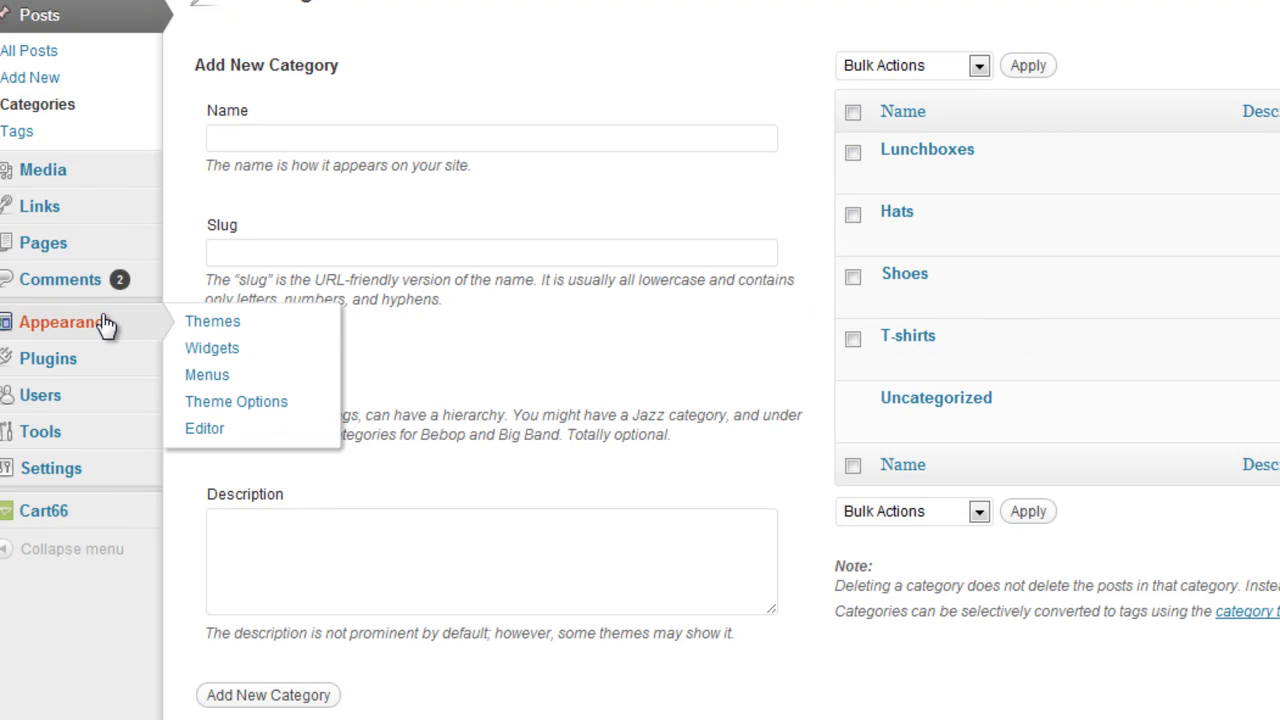
pyautogui.click(256, 378)
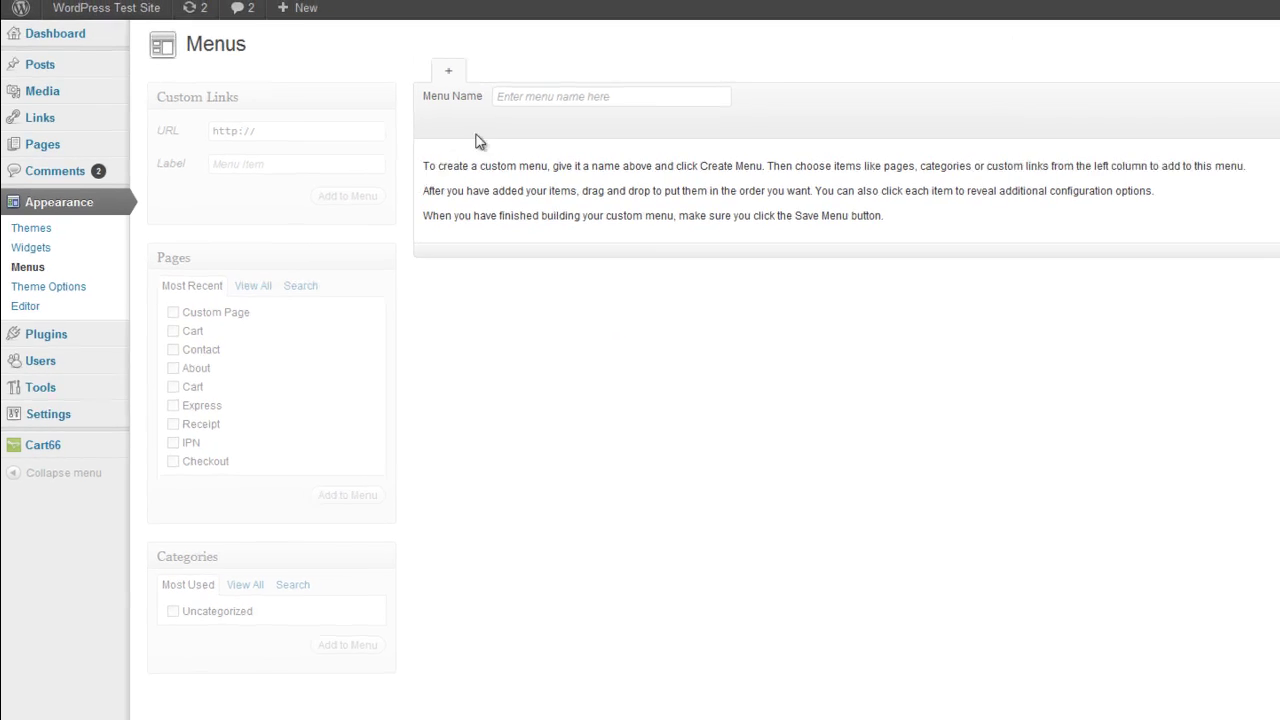
pyautogui.click(483, 81)
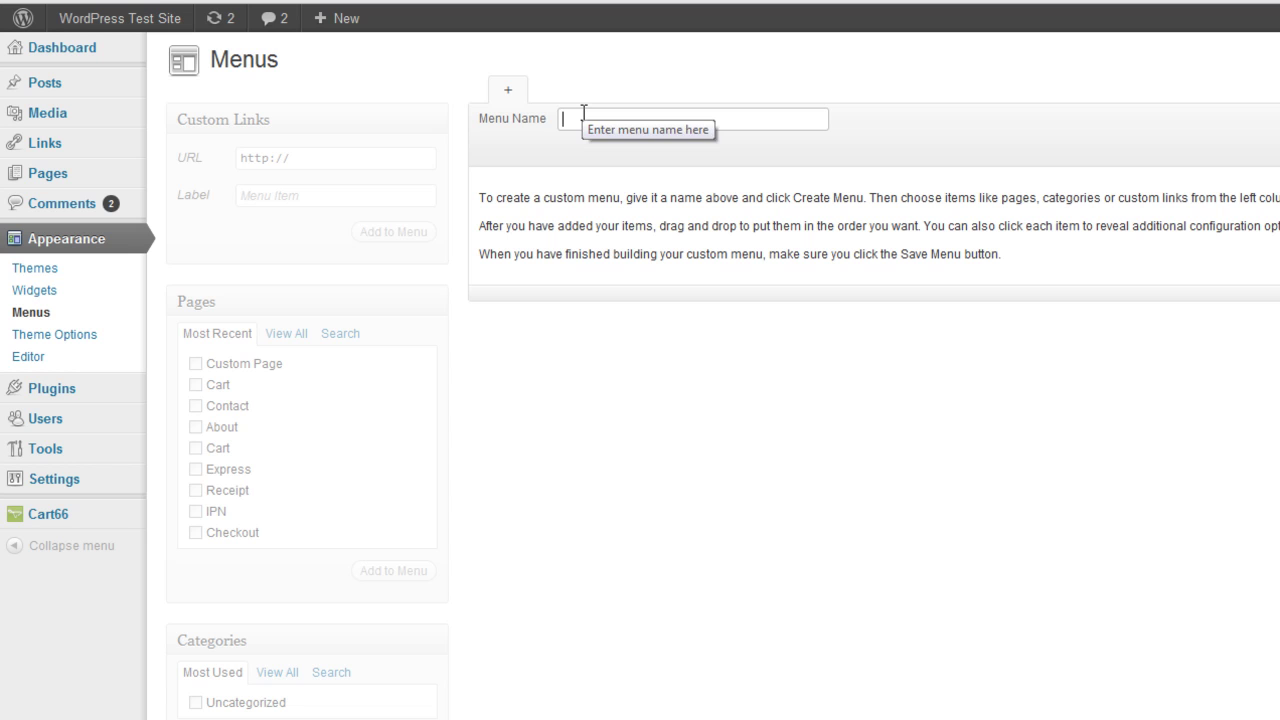
pyautogui.write('Main Navigati')
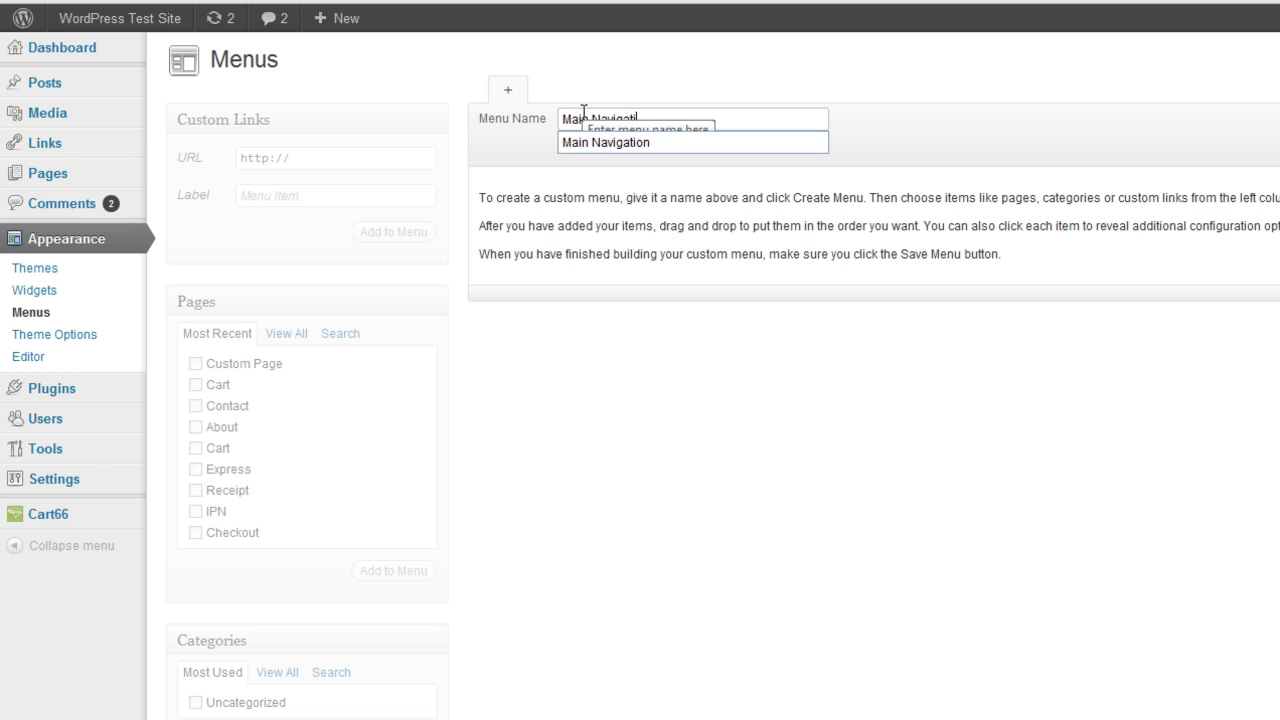
pyautogui.write('on')
pyautogui.press('Down')
pyautogui.press('Return')
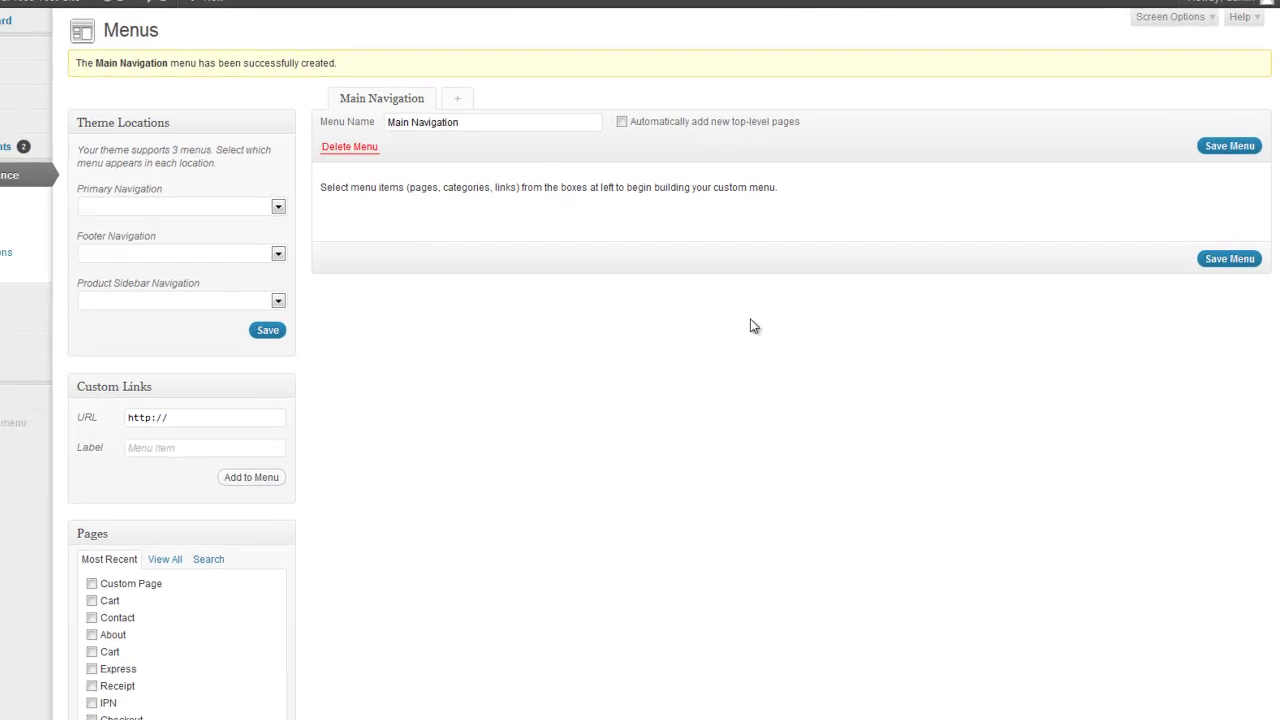
# - Add the Hats, Lunchboxes, Shoes and T-shirts categories to Main Navigation
pyautogui.scroll(-3, 495, 618)
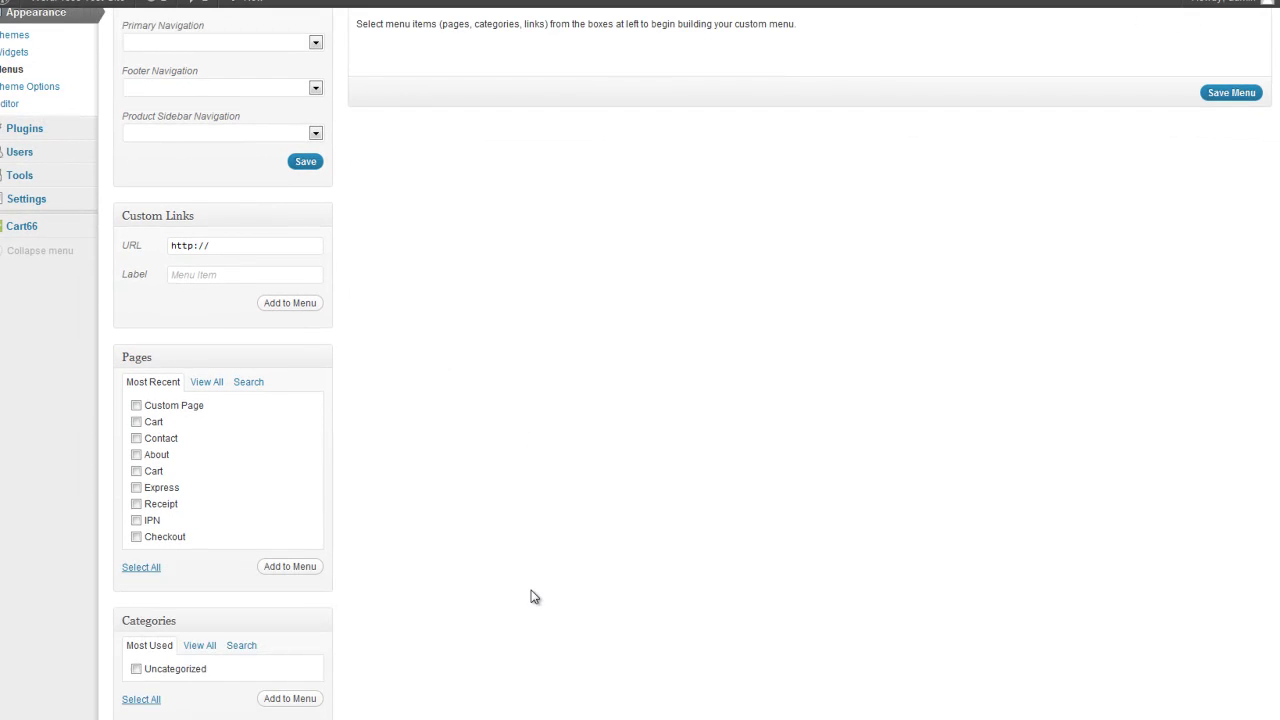
pyautogui.scroll(-2, 530, 597)
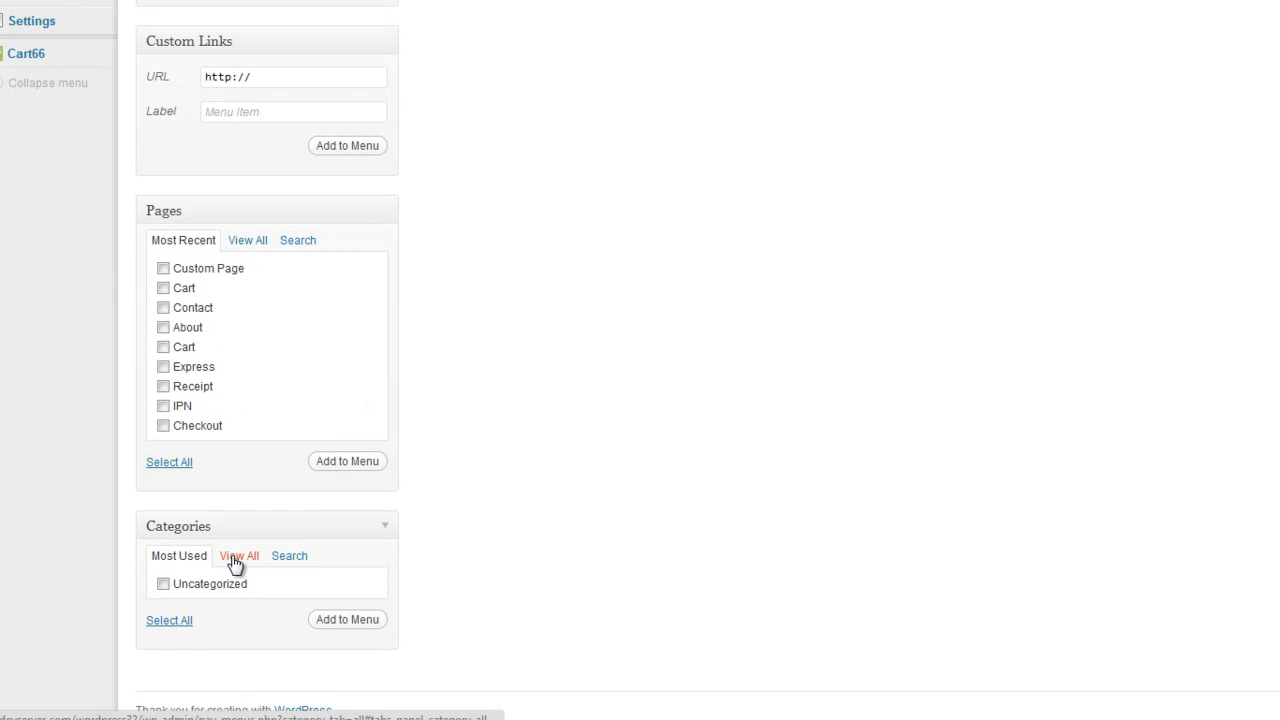
pyautogui.click(233, 560)
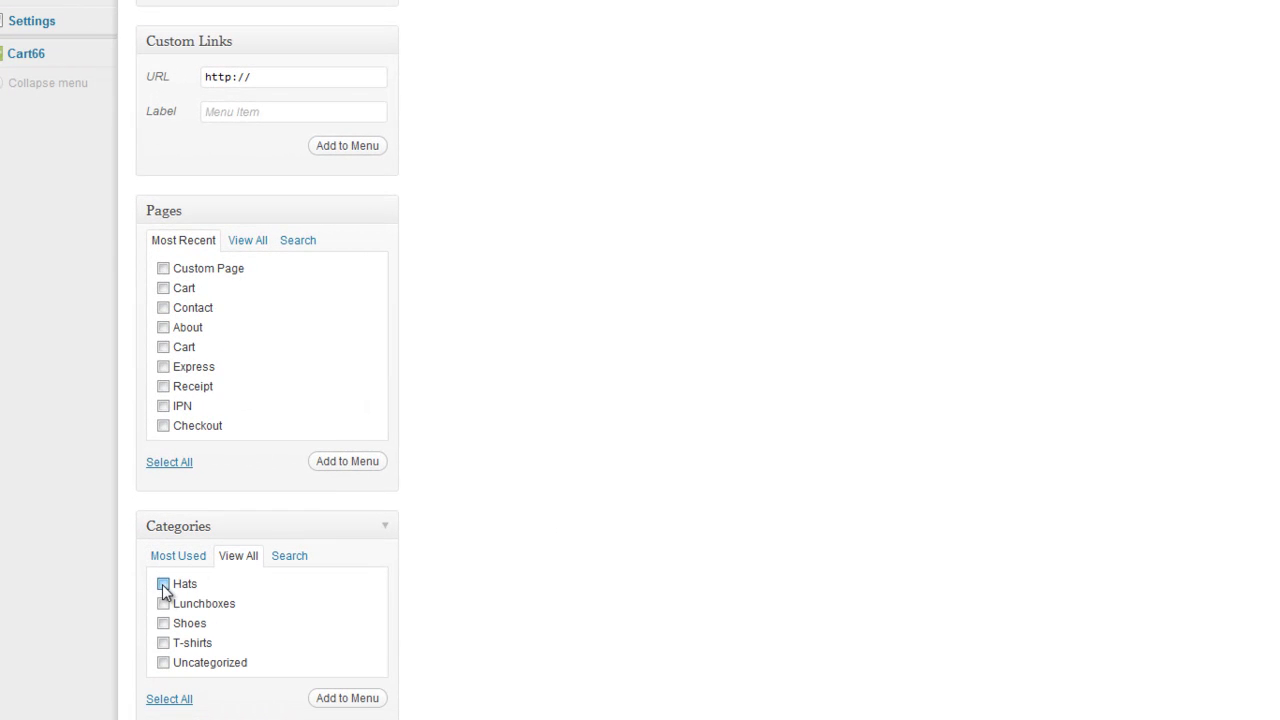
pyautogui.click(164, 623)
pyautogui.click(164, 643)
pyautogui.click(346, 698)
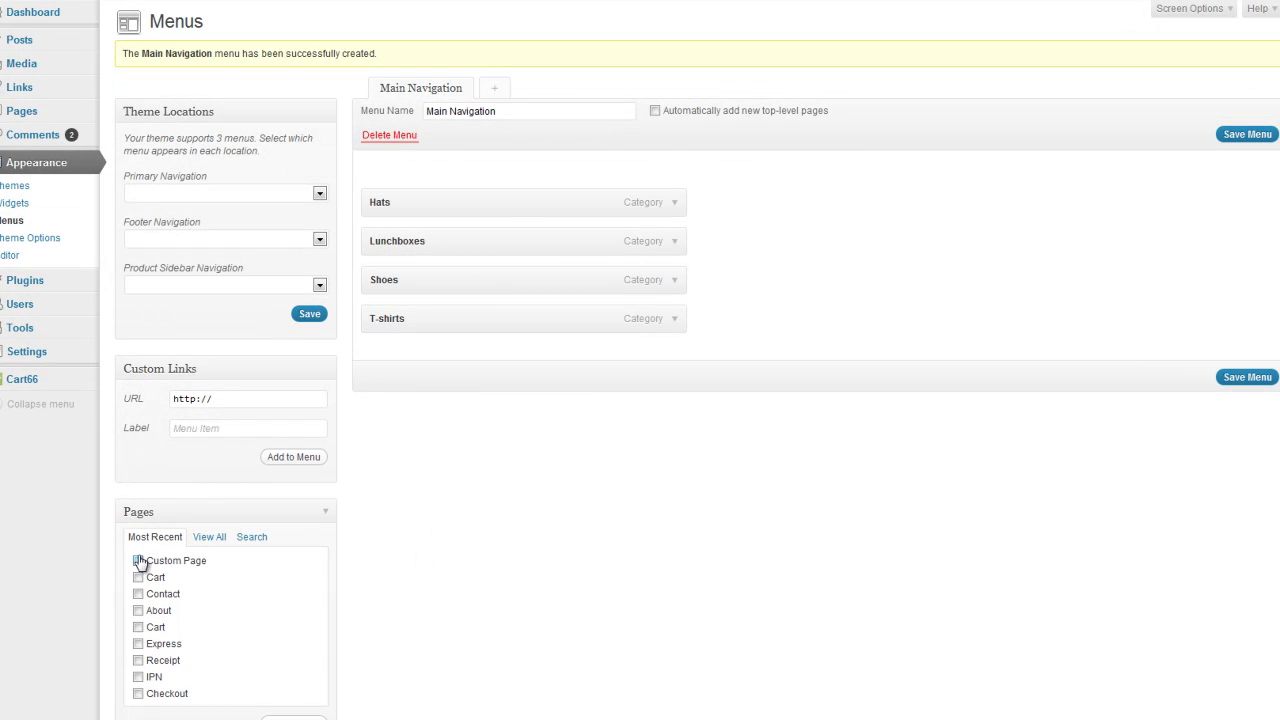
# - Add the Custom Page and Contact pages to the menu and save it
pyautogui.click(138, 559)
pyautogui.scroll(-2, 469, 575)
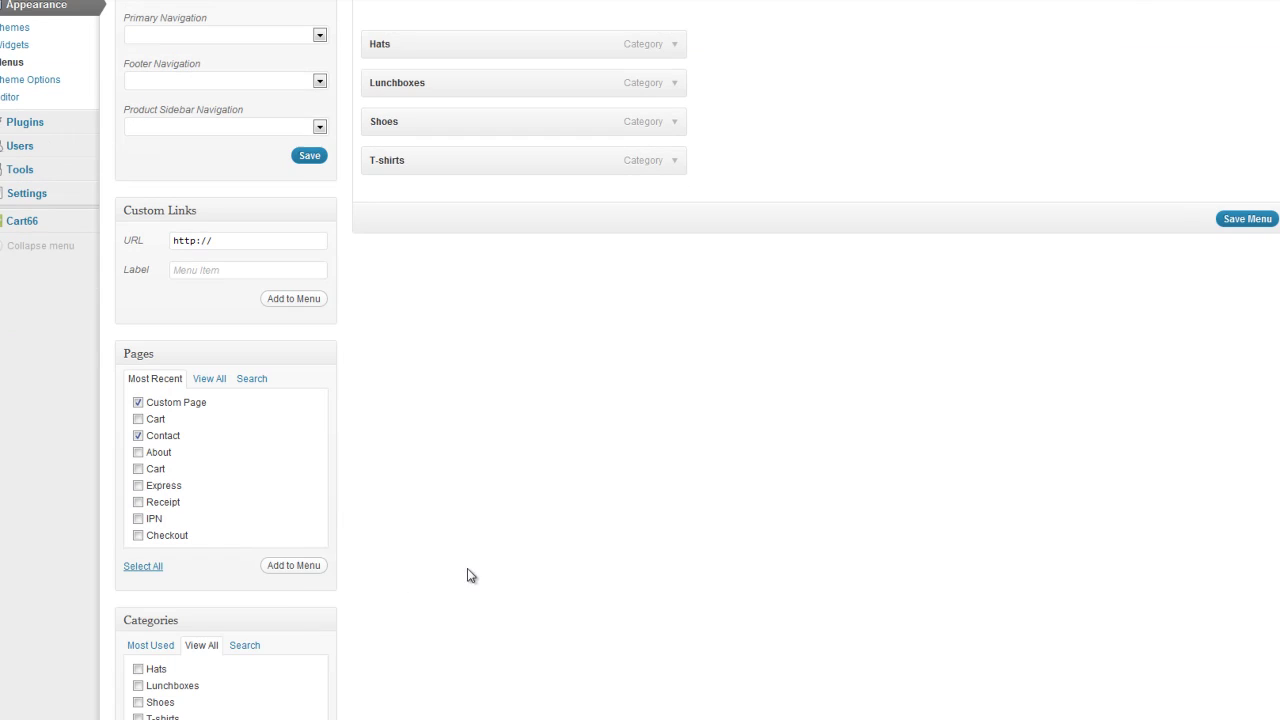
pyautogui.click(297, 568)
pyautogui.scroll(2, 884, 544)
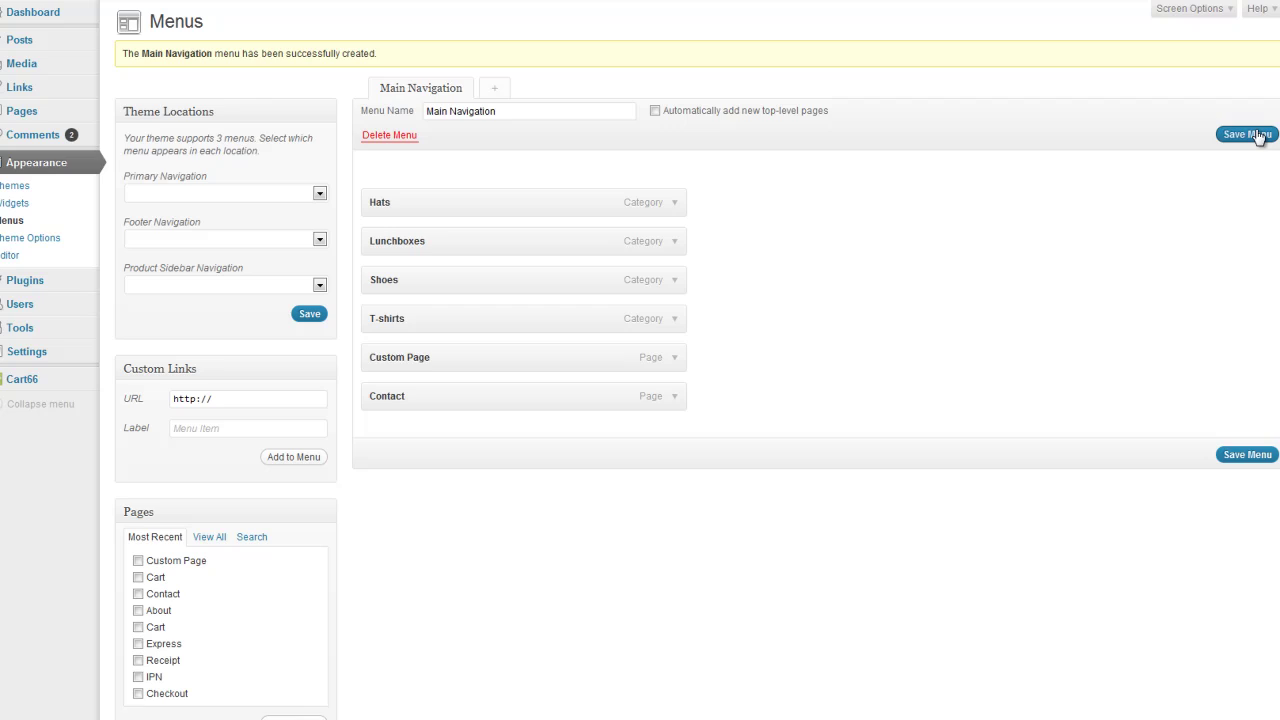
pyautogui.click(1247, 134)
# - Leave the Footer Navigation location unassigned and switch to the Armonico Theme storefront
pyautogui.click(241, 241)
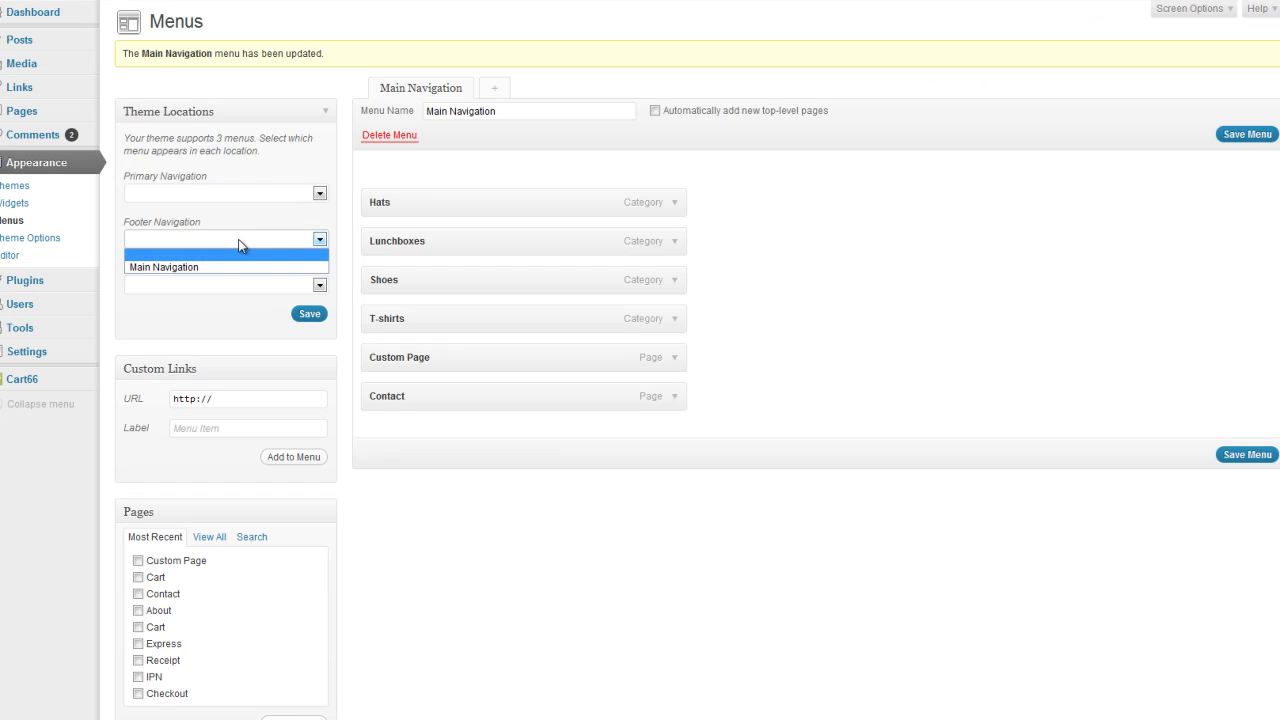
pyautogui.click(238, 245)
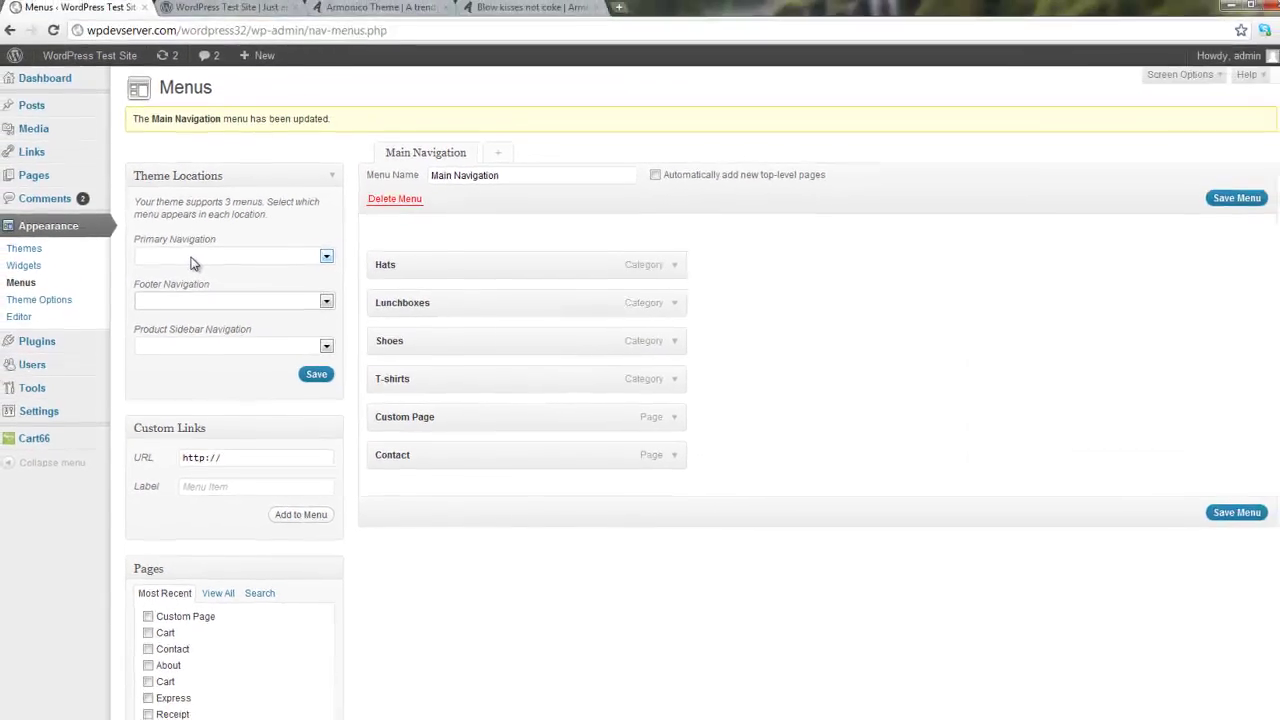
pyautogui.click(367, 11)
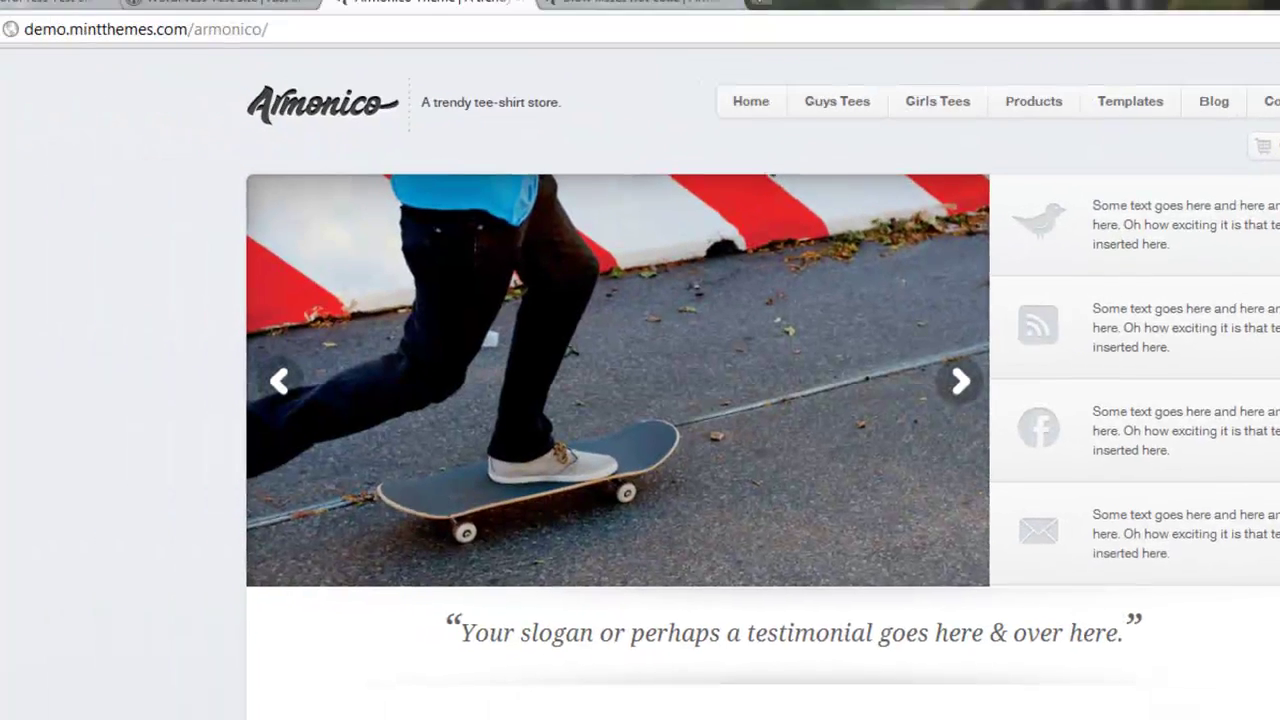
# - Set Main Navigation as the Primary Navigation theme location and save
pyautogui.click(90, 11)
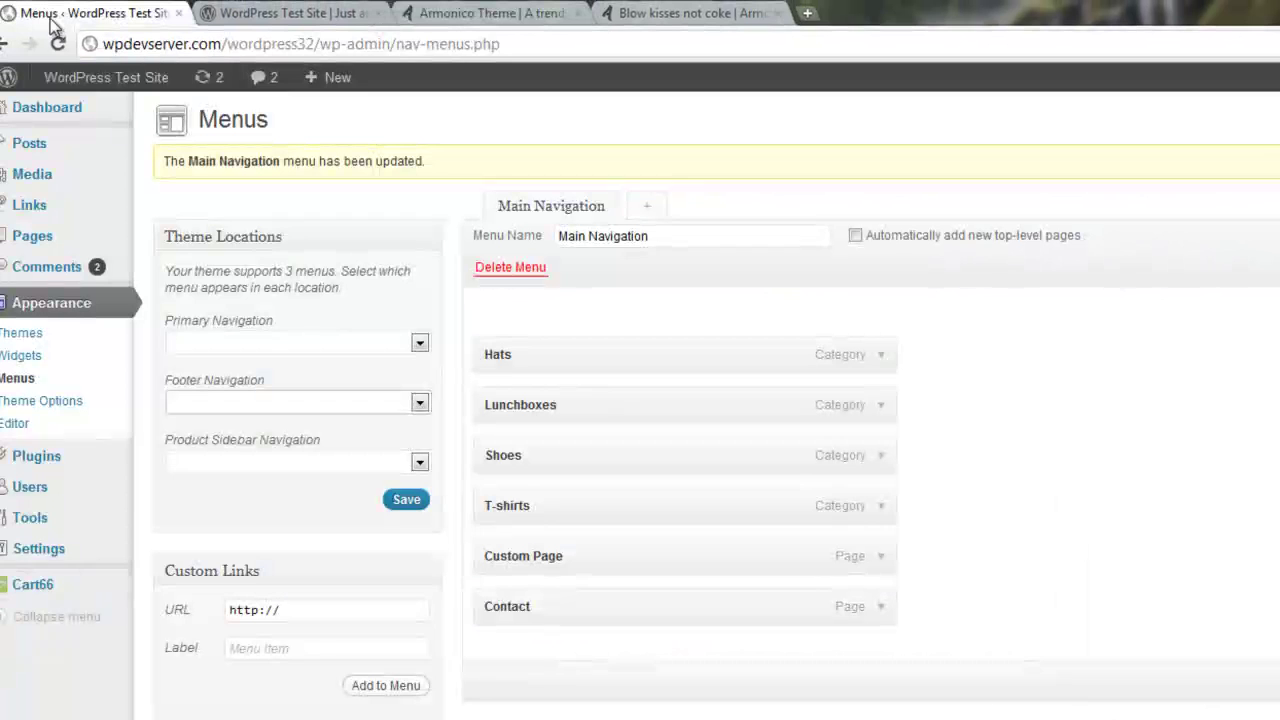
pyautogui.click(240, 340)
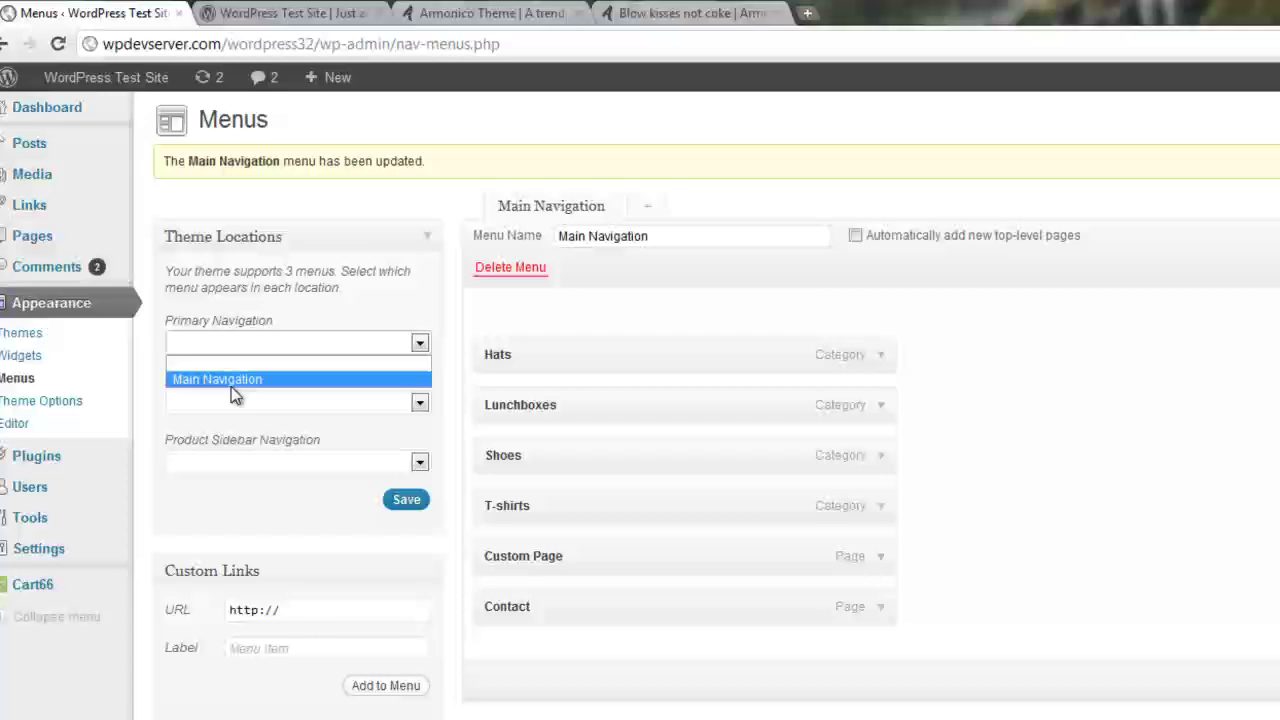
pyautogui.click(231, 376)
pyautogui.click(638, 237)
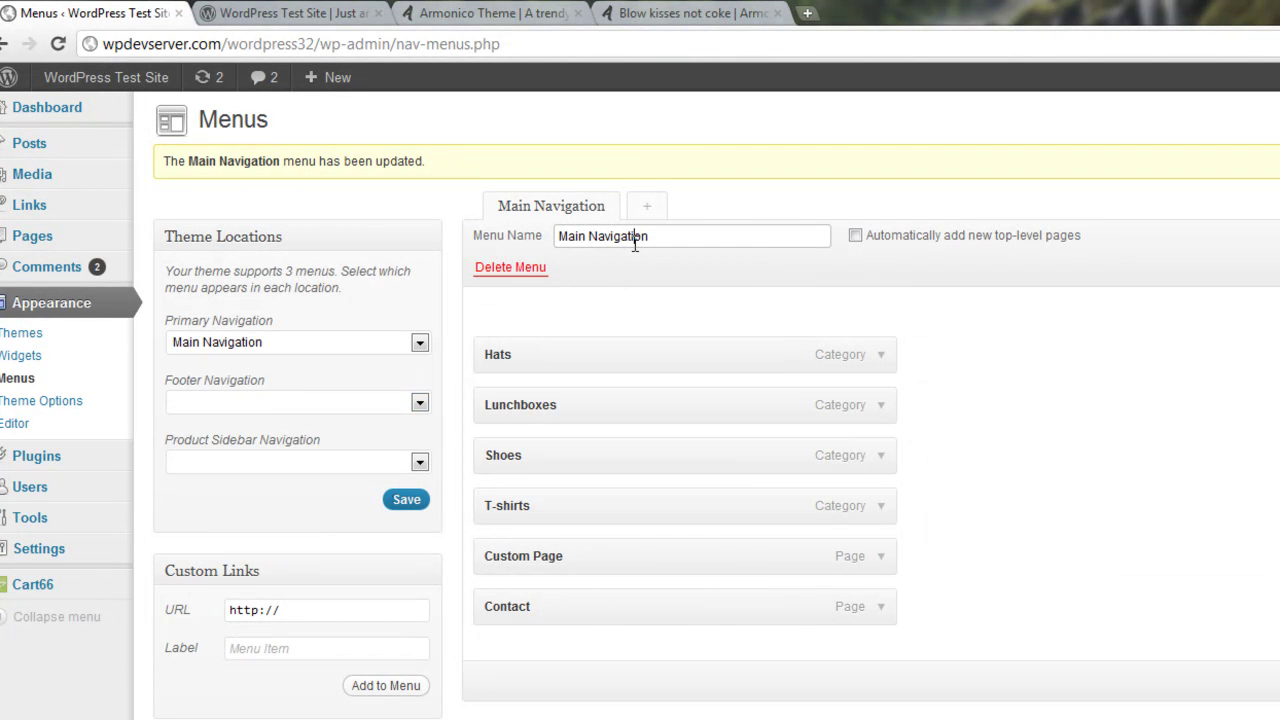
pyautogui.click(405, 502)
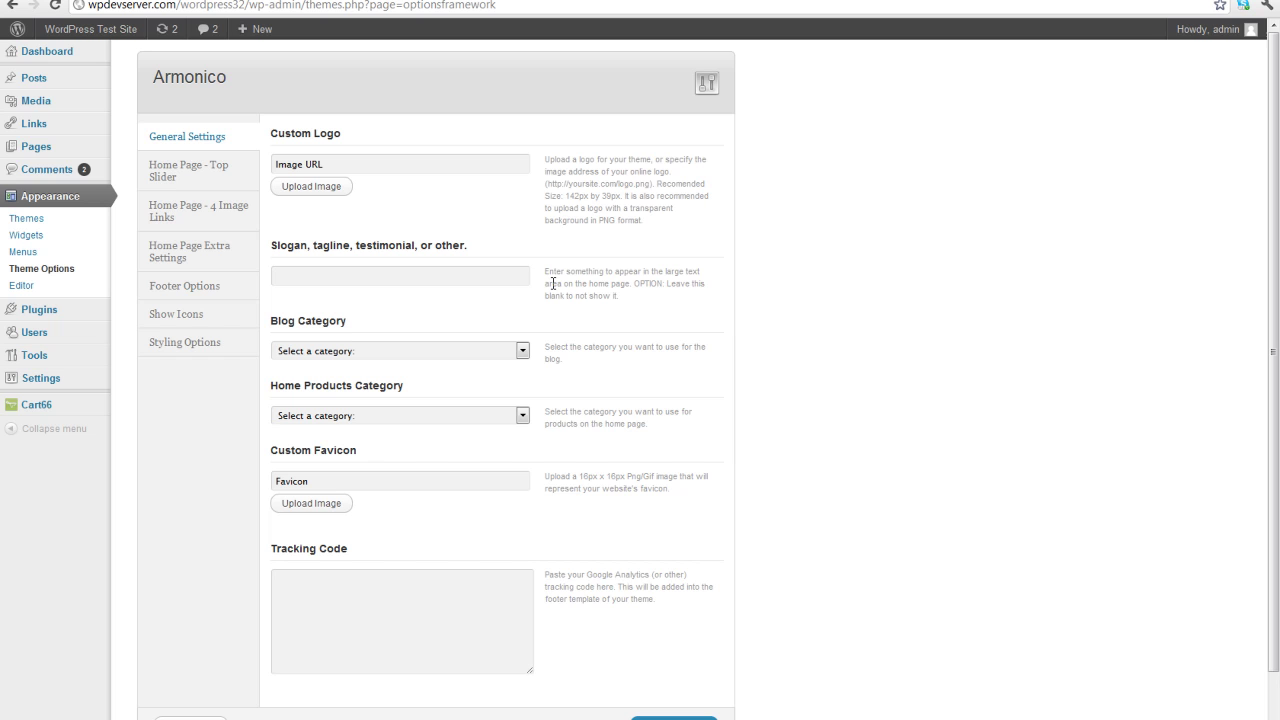
# - Look over the Custom Logo and Slogan fields in Armonico Theme Options
pyautogui.click(424, 168)
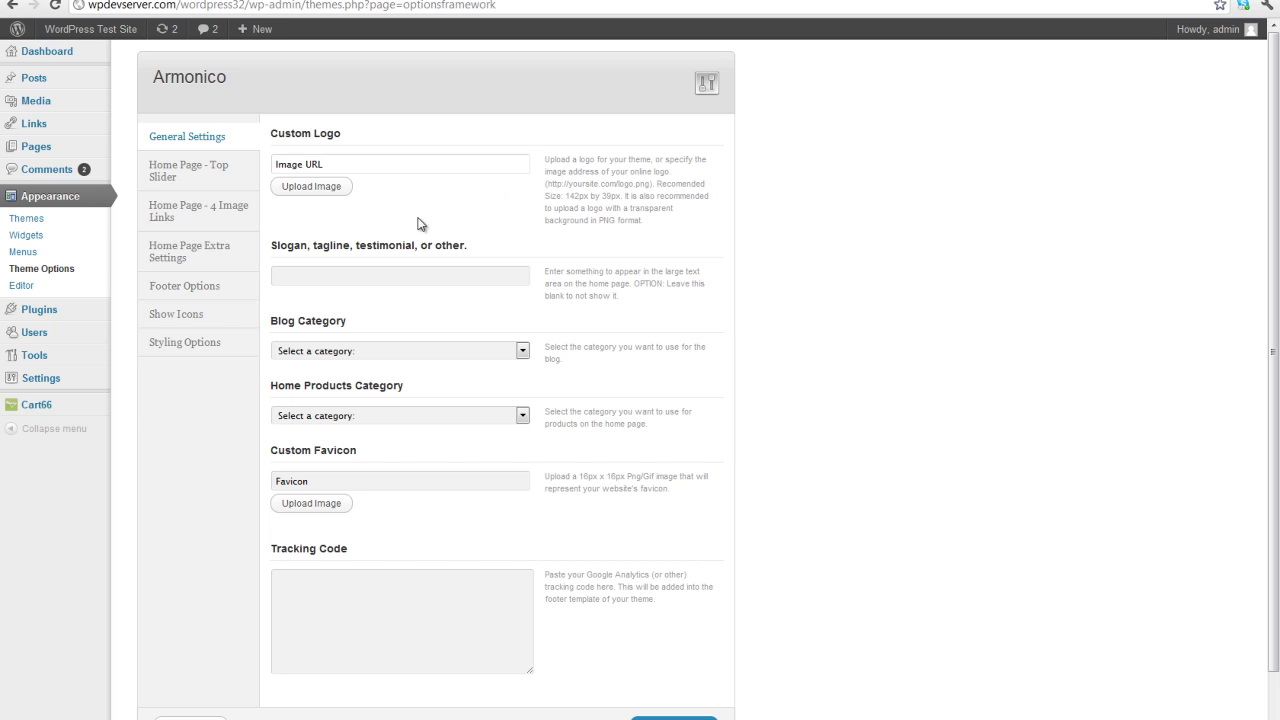
pyautogui.click(379, 274)
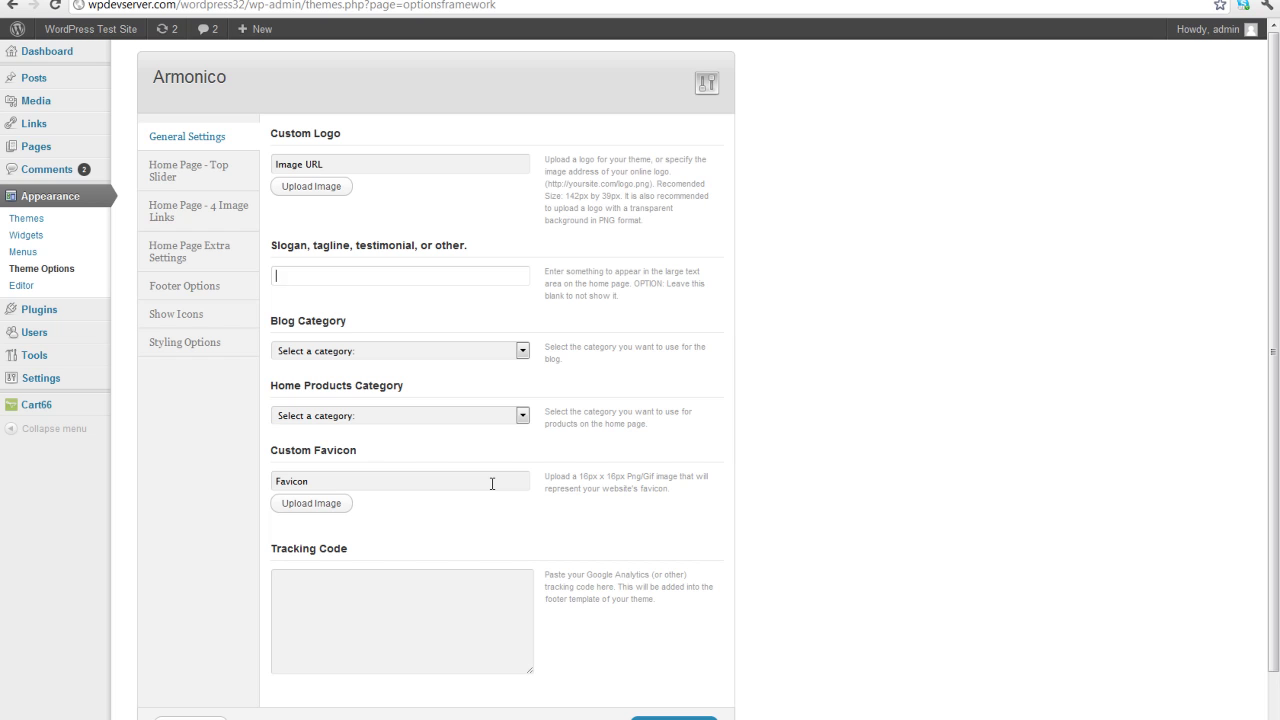
pyautogui.moveTo(546, 347); pyautogui.dragTo(592, 372)
pyautogui.click(592, 372)
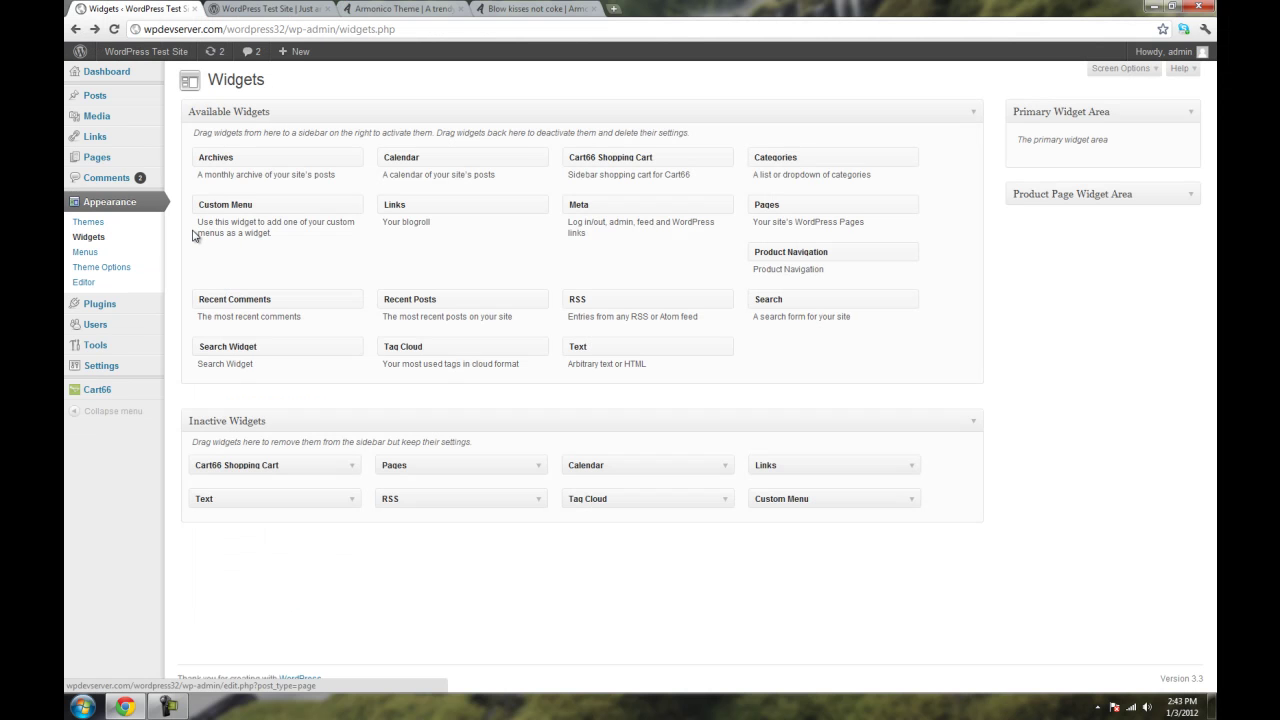
# - Set the Cart page's template to Cart Template and update the page
pyautogui.click(97, 161)
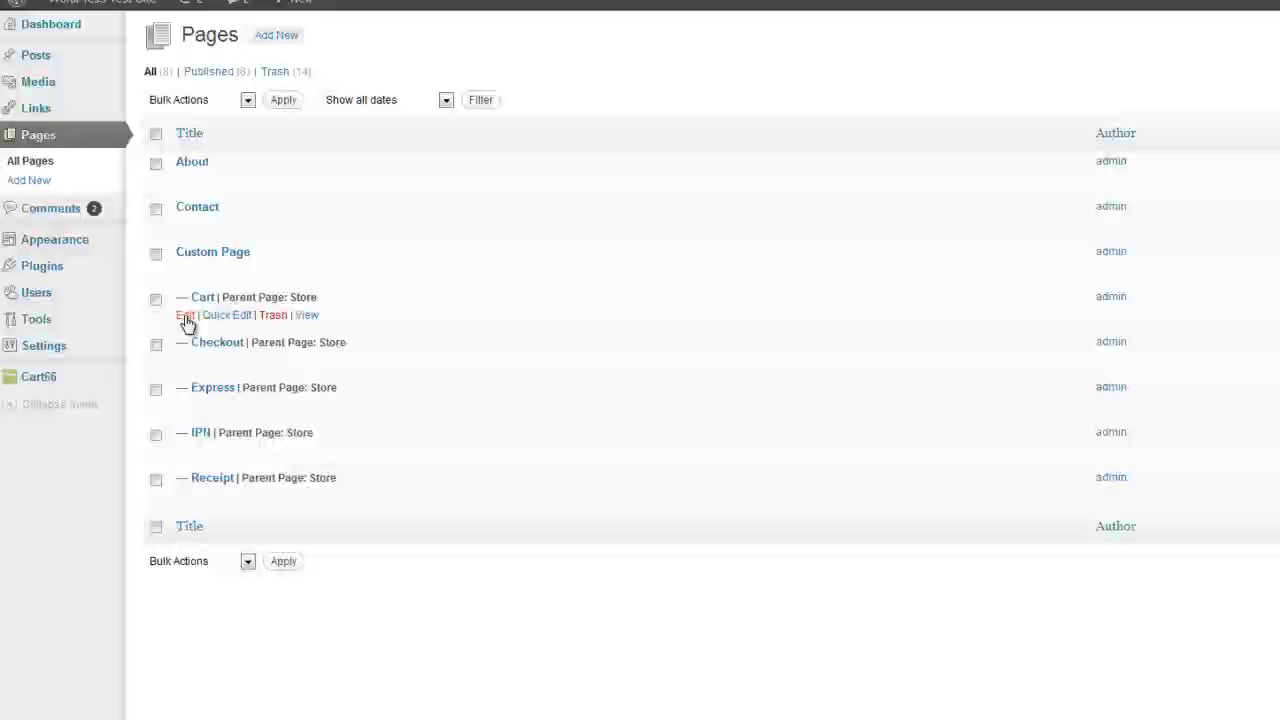
pyautogui.click(188, 318)
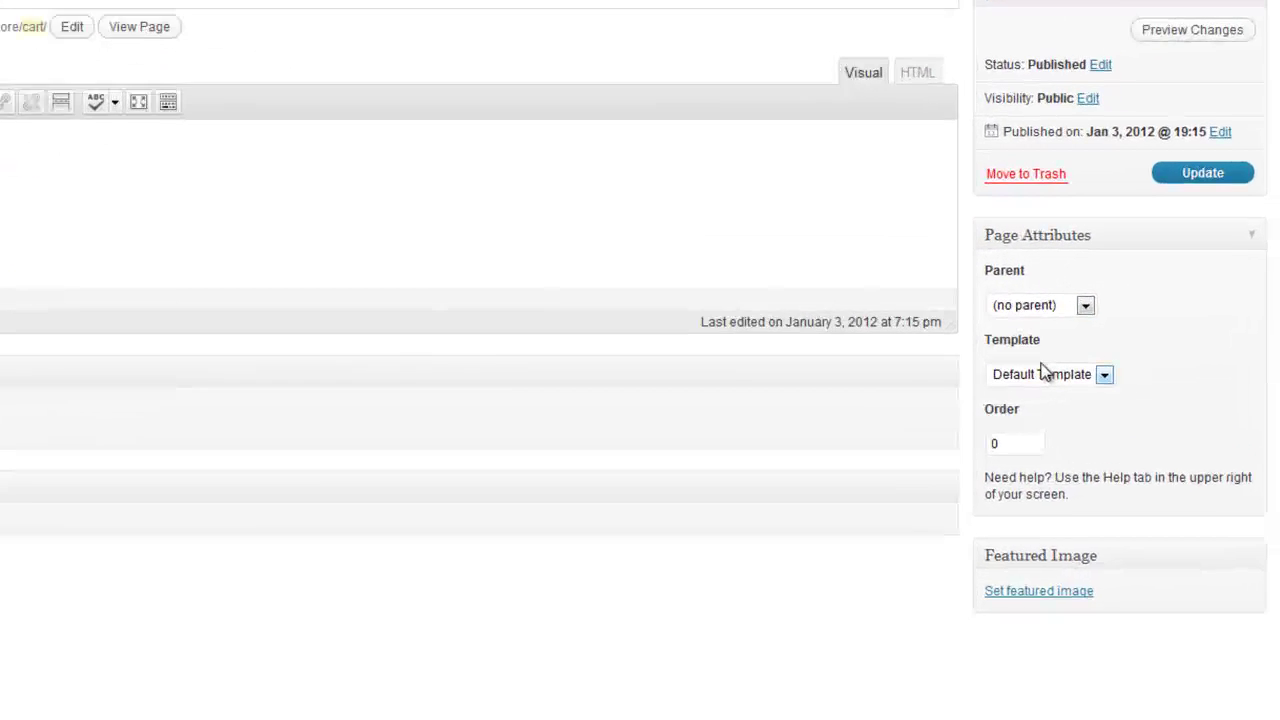
pyautogui.click(983, 397)
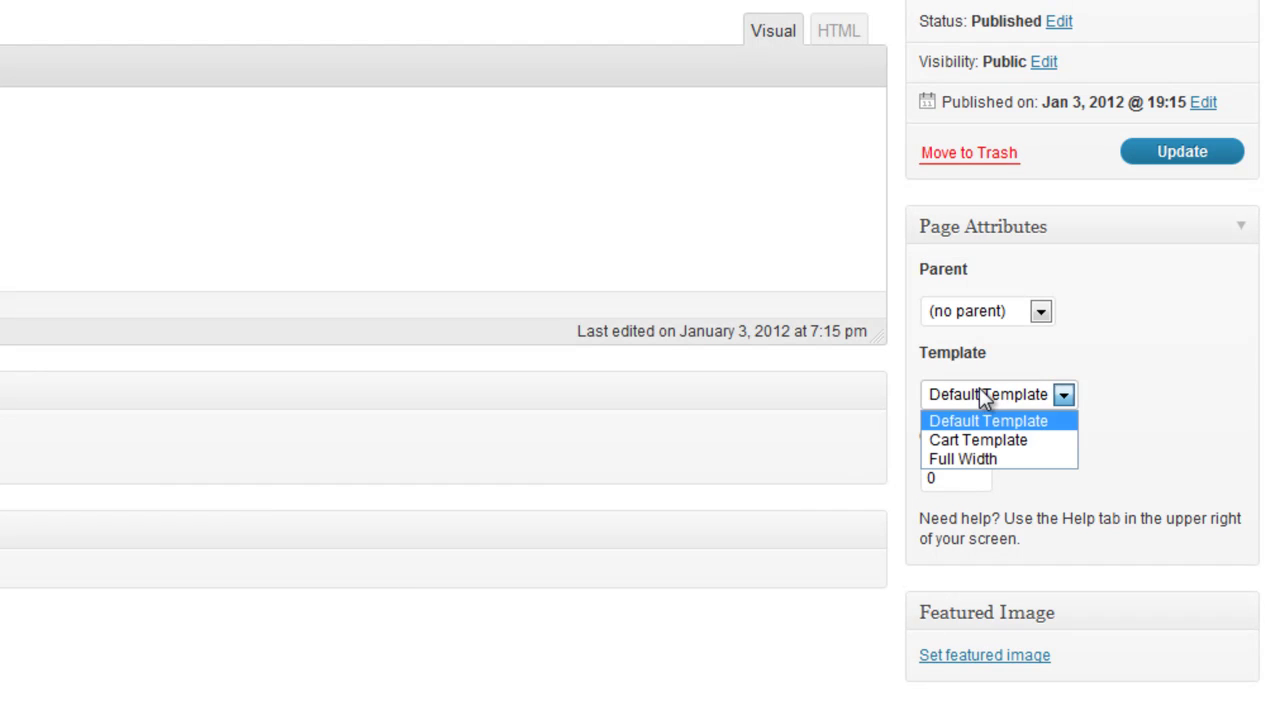
pyautogui.click(979, 439)
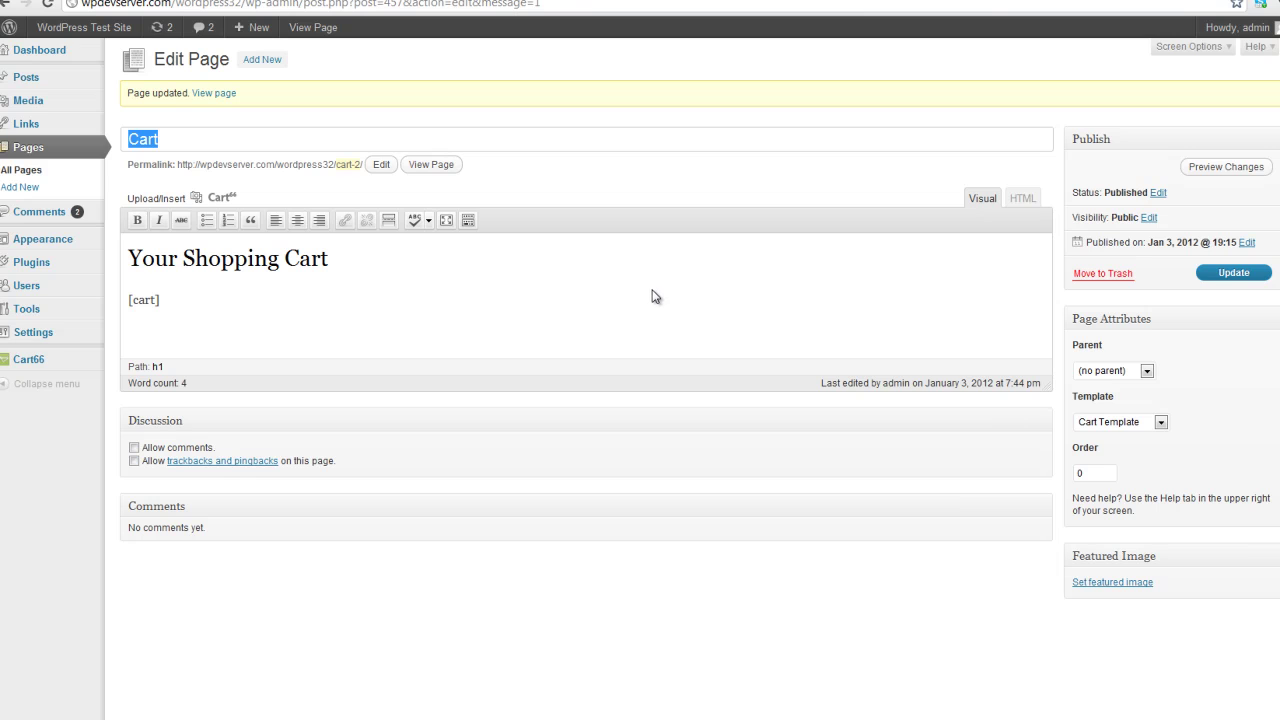
# - Start a new post and check the Select a Product list, which has no Cart66 products
pyautogui.moveTo(20, 88)
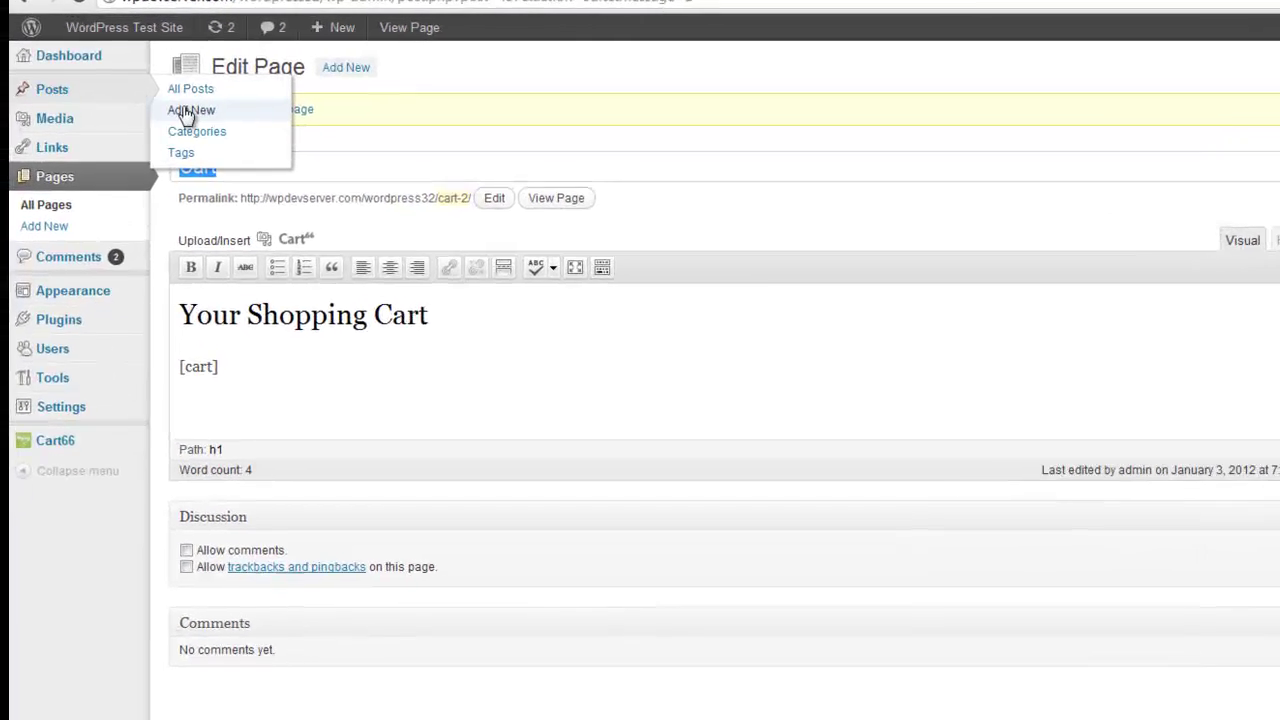
pyautogui.click(188, 113)
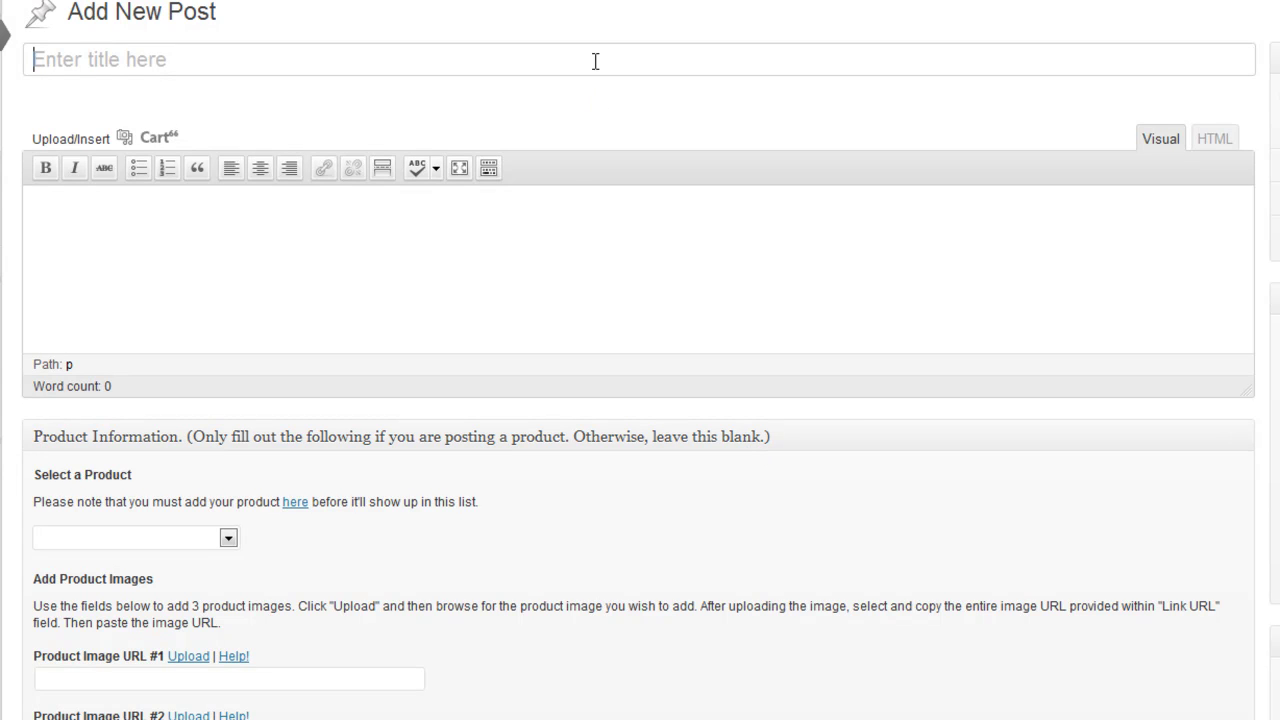
pyautogui.click(537, 300)
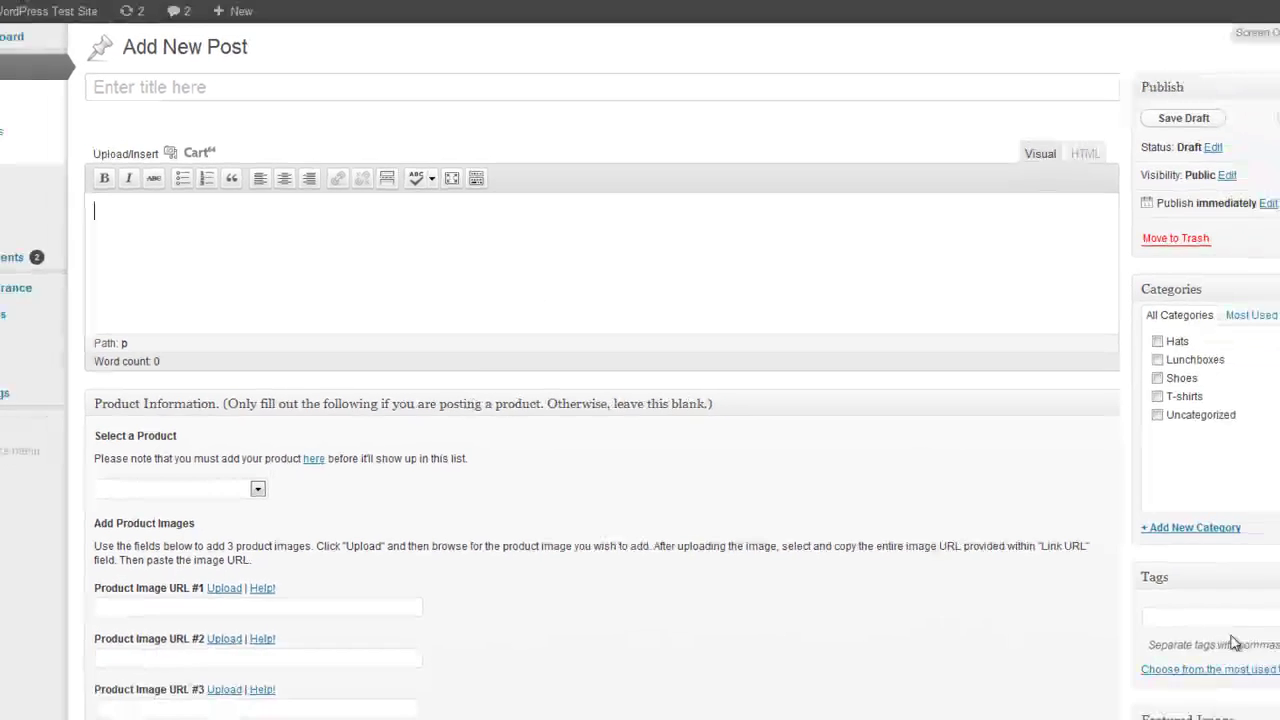
pyautogui.click(1200, 615)
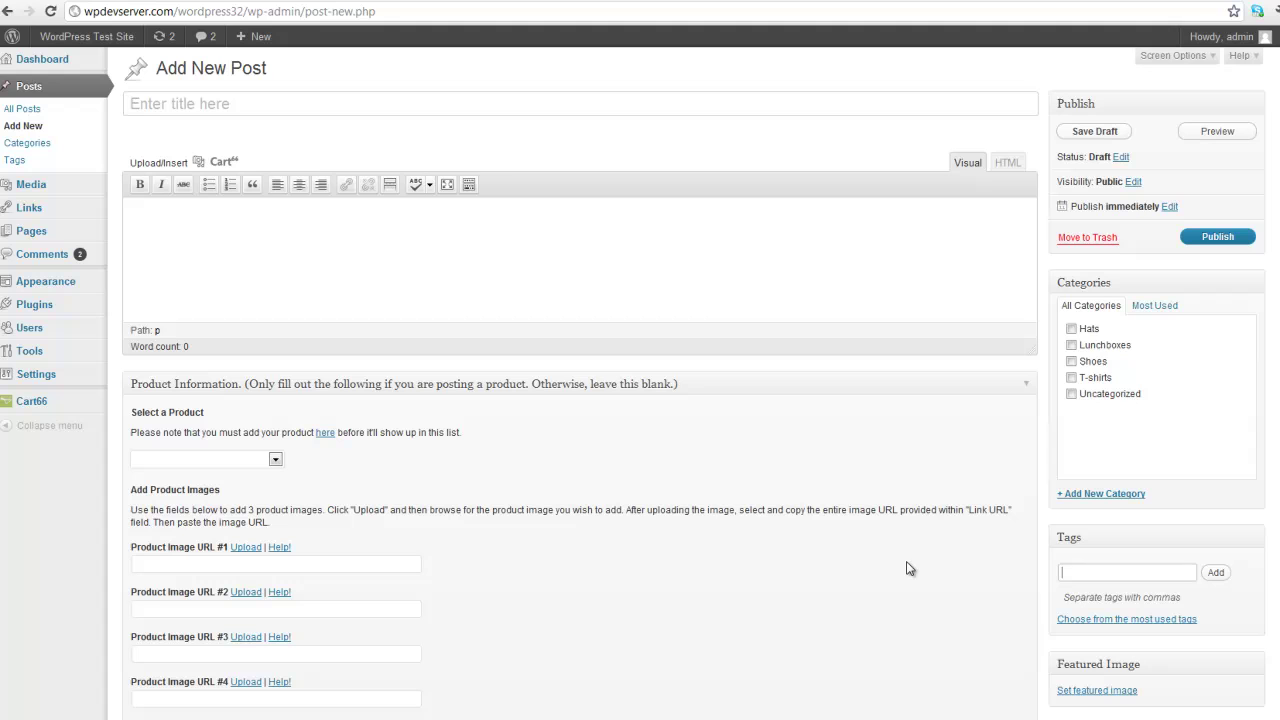
pyautogui.click(735, 467)
pyautogui.click(274, 459)
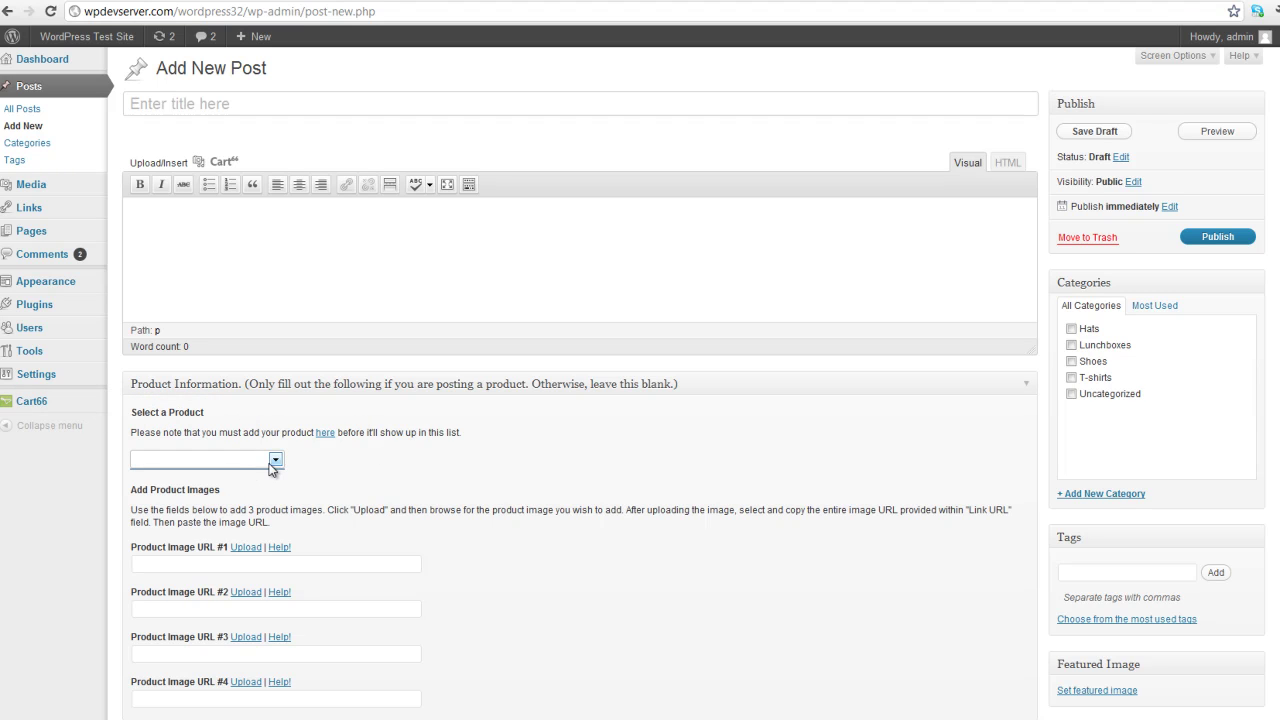
pyautogui.click(385, 473)
# - Start a new Cart66 product named Blue Tshirt with item number 100 and price 20
pyautogui.click(324, 436)
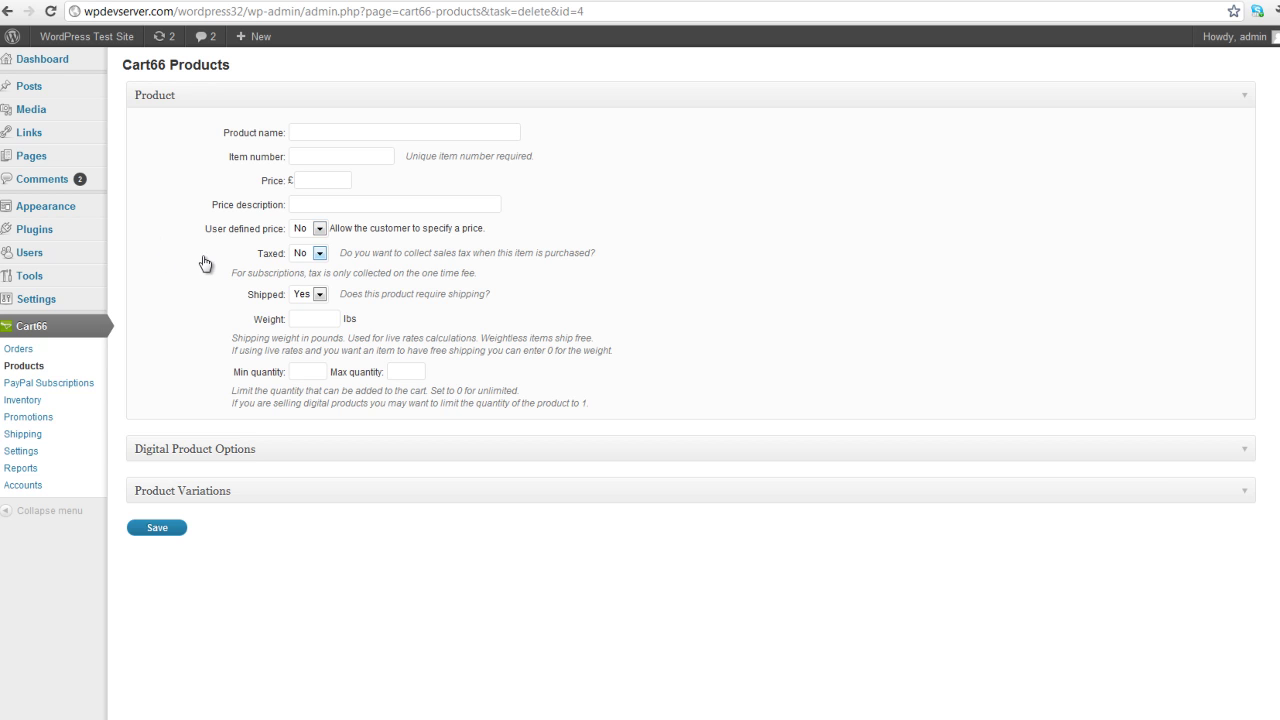
pyautogui.click(318, 131)
pyautogui.write('Bl')
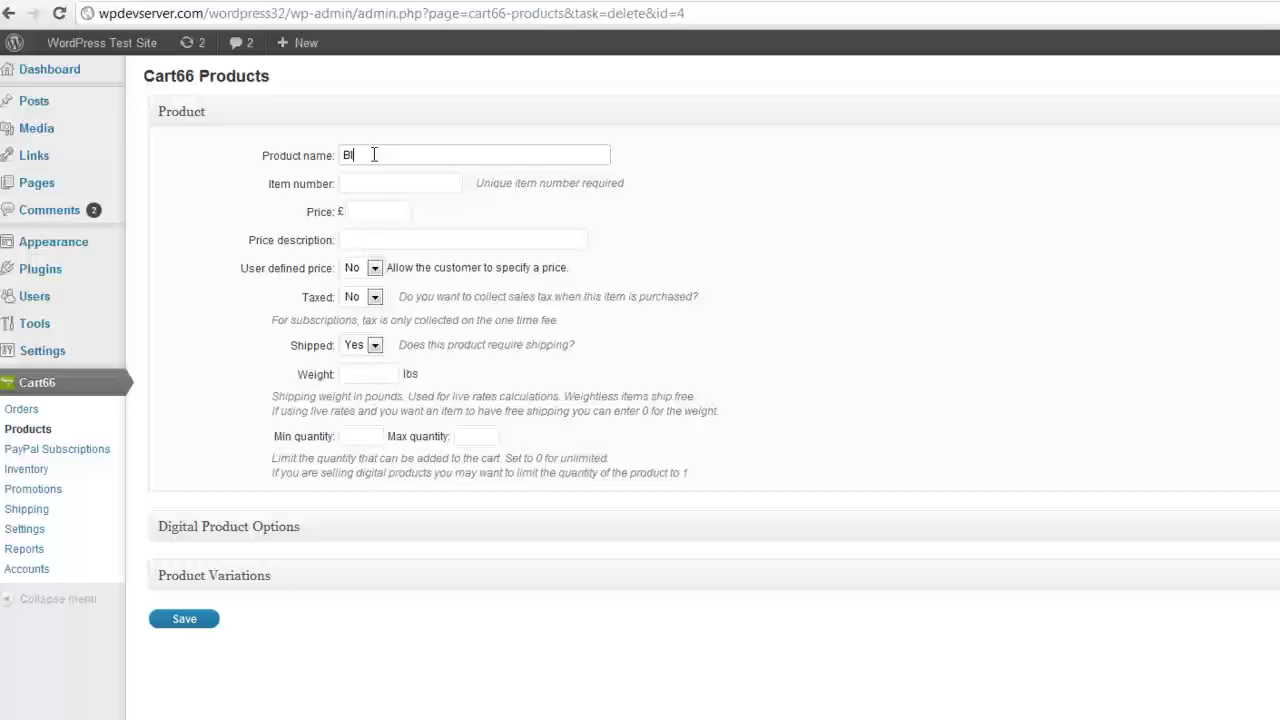
pyautogui.write('ue Tshirt')
pyautogui.click(383, 185)
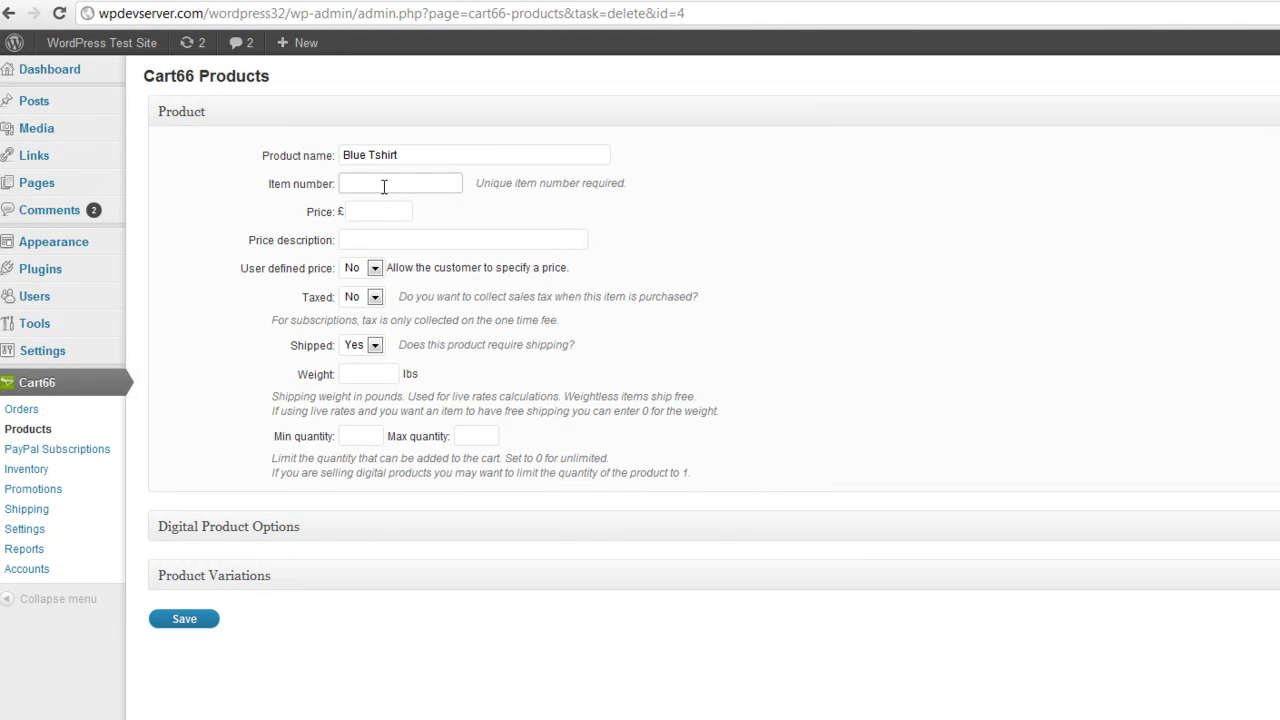
pyautogui.write('100')
pyautogui.click(383, 212)
pyautogui.write('20')
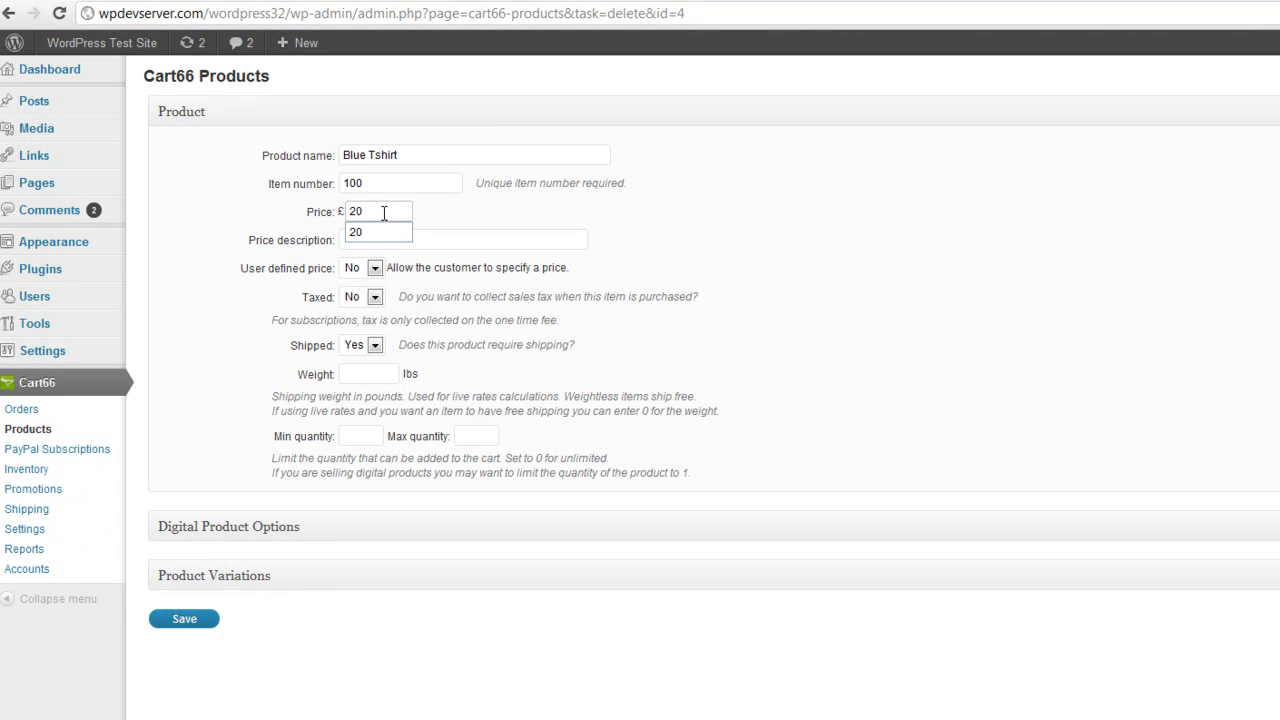
# - Set the shipping weight to 1 lbs, leaving the digital product options collapsed
pyautogui.click(483, 229)
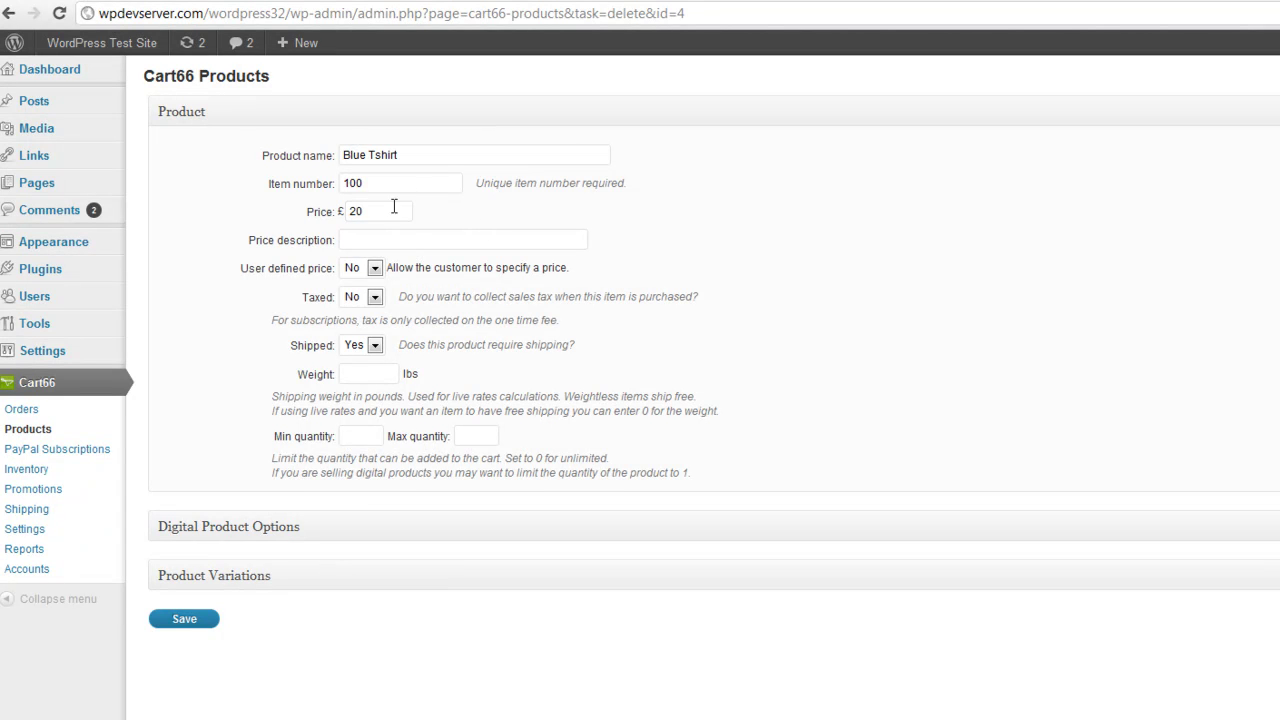
pyautogui.click(367, 374)
pyautogui.write('1')
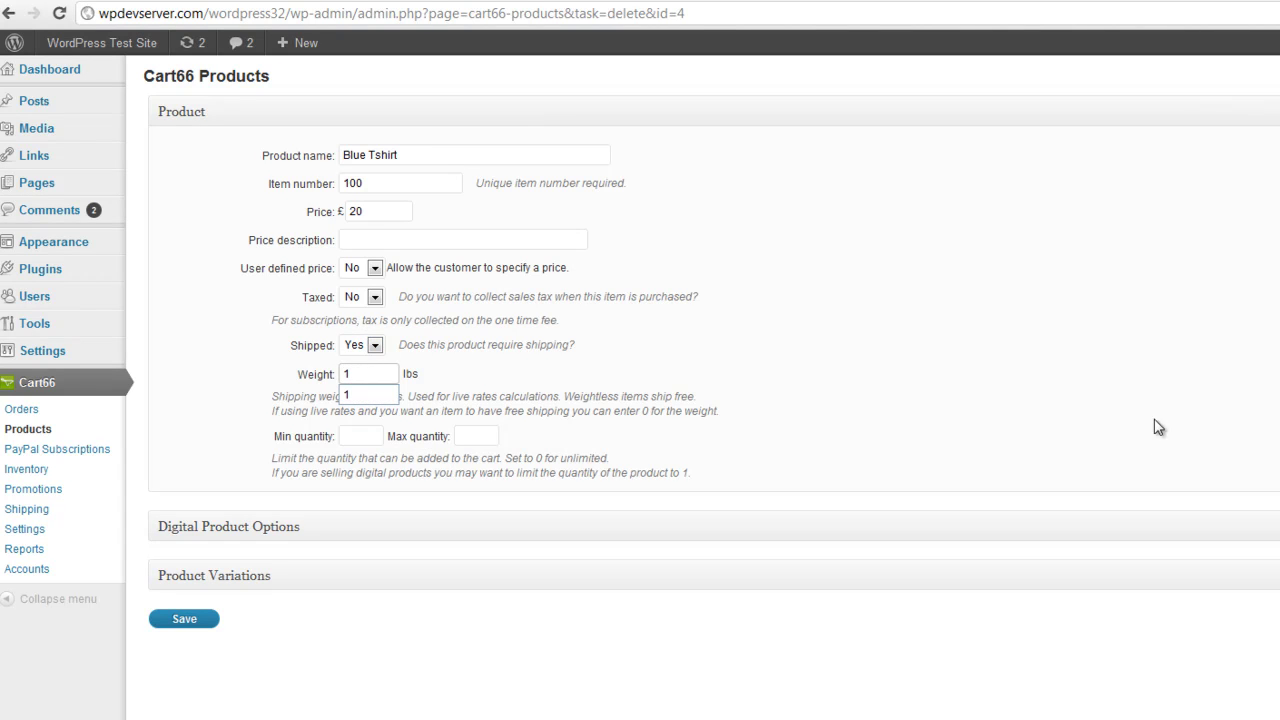
pyautogui.click(918, 442)
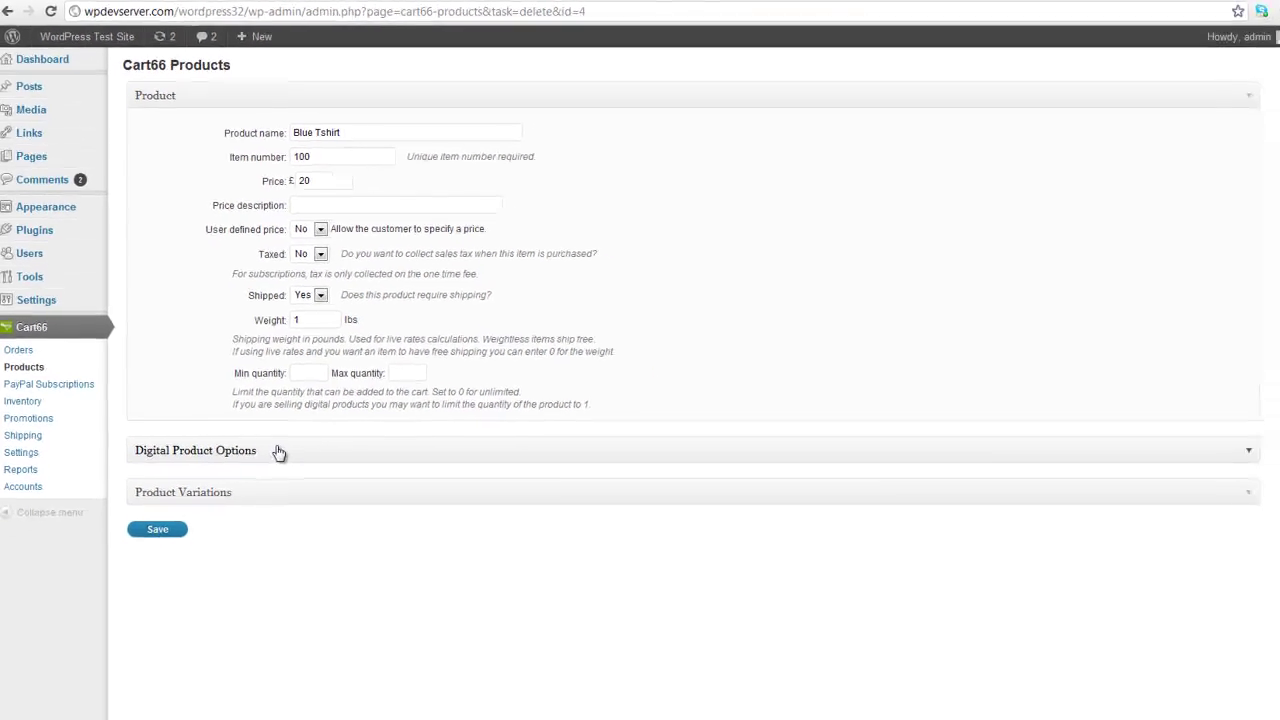
pyautogui.click(272, 442)
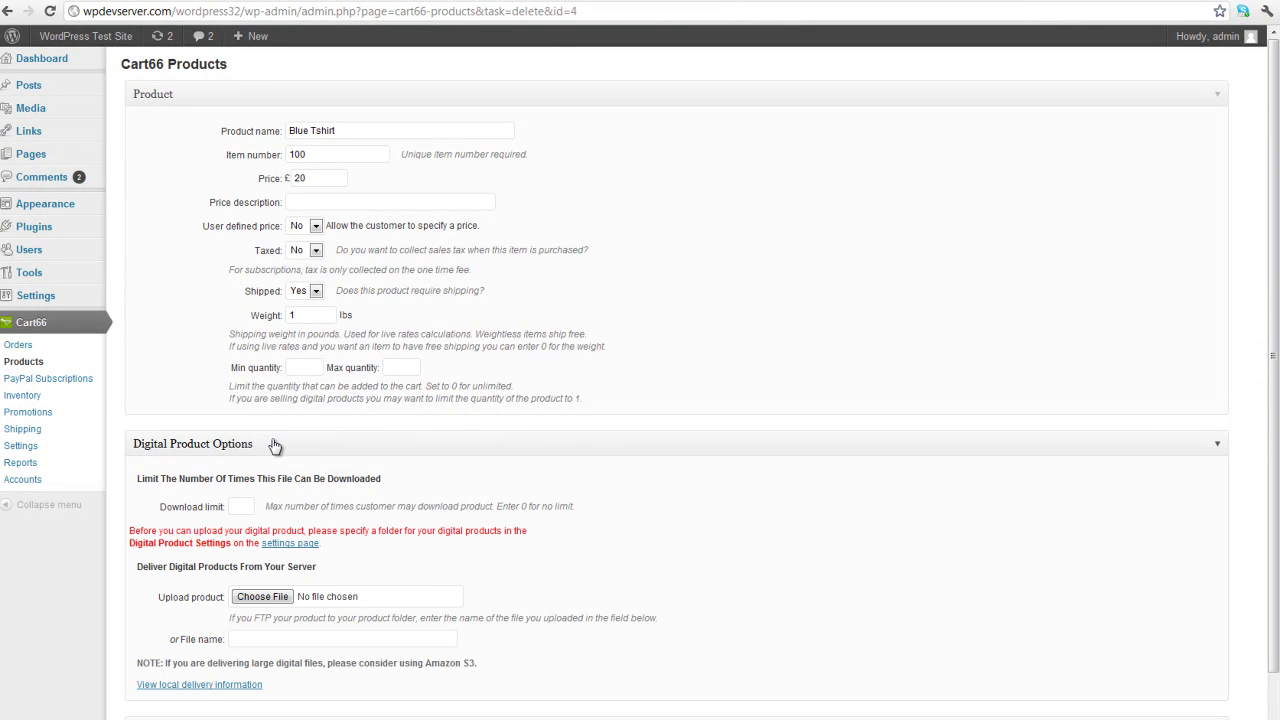
pyautogui.click(328, 444)
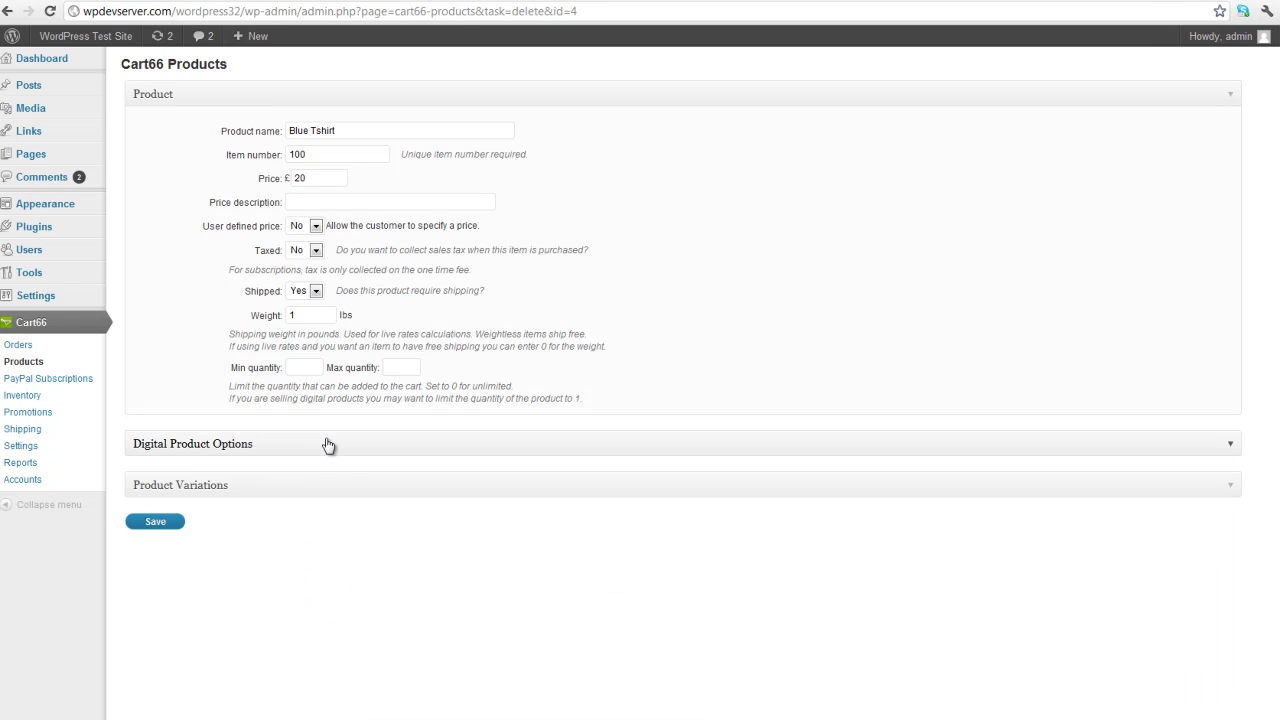
# - Add option groups 'Small, Medium, Large' and 'Dinosaur, Lunchbox' to Blue Tshirt and save it
pyautogui.click(226, 497)
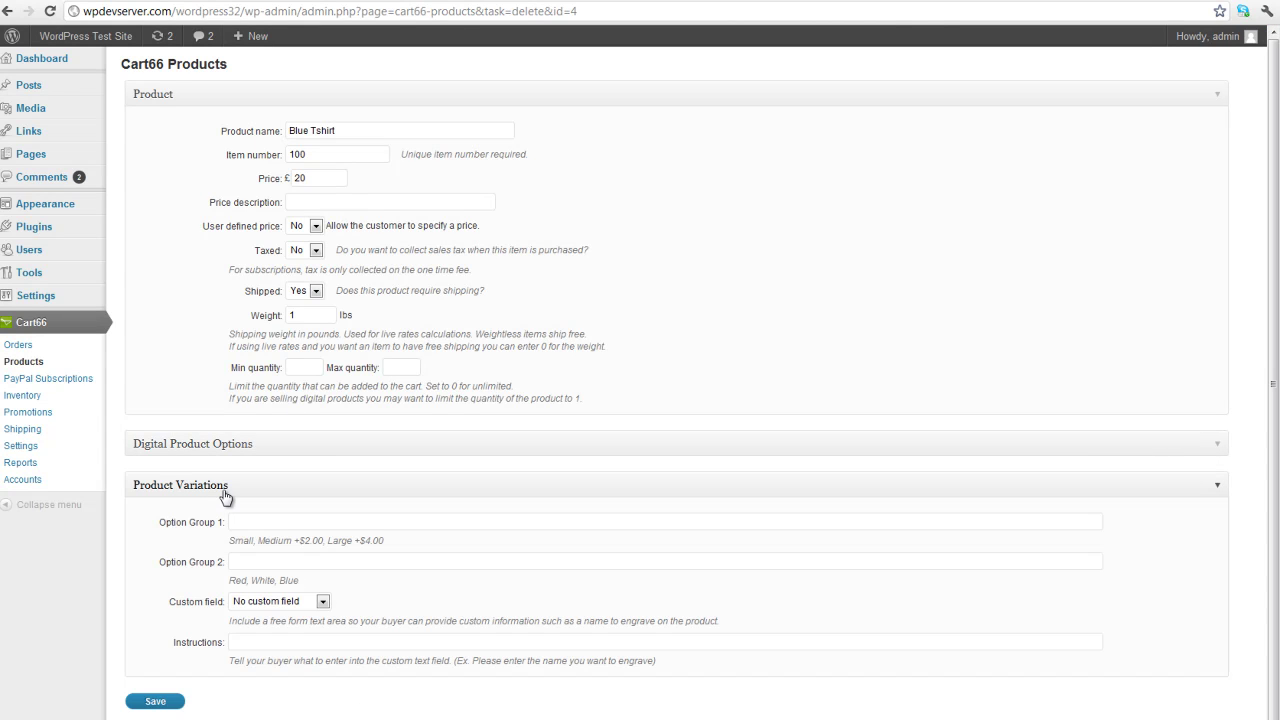
pyautogui.click(257, 519)
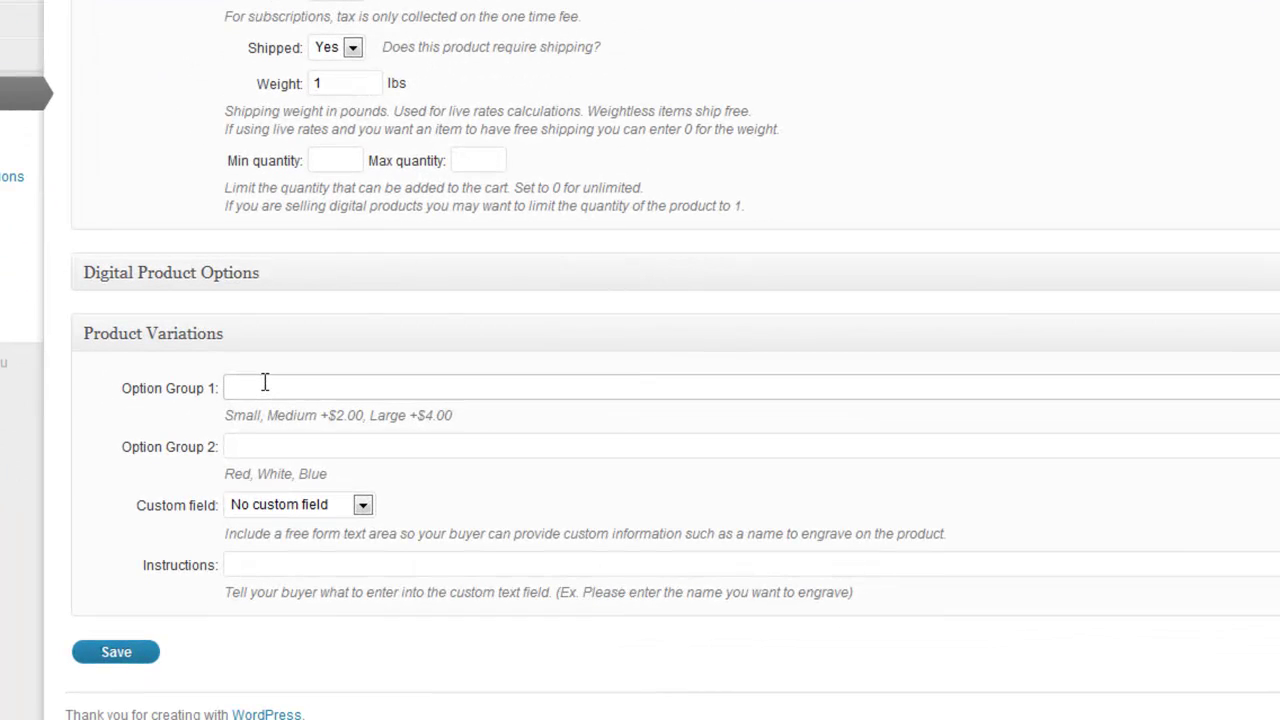
pyautogui.write('Small,')
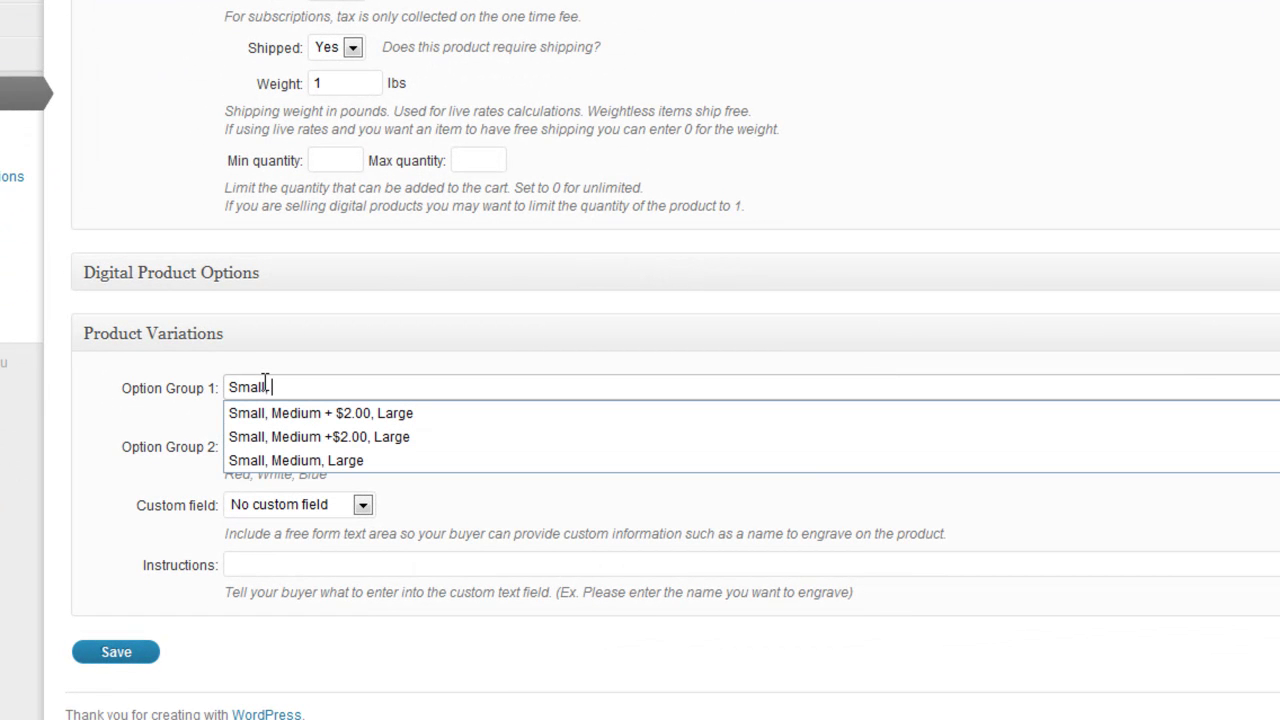
pyautogui.write(' Medium, Large')
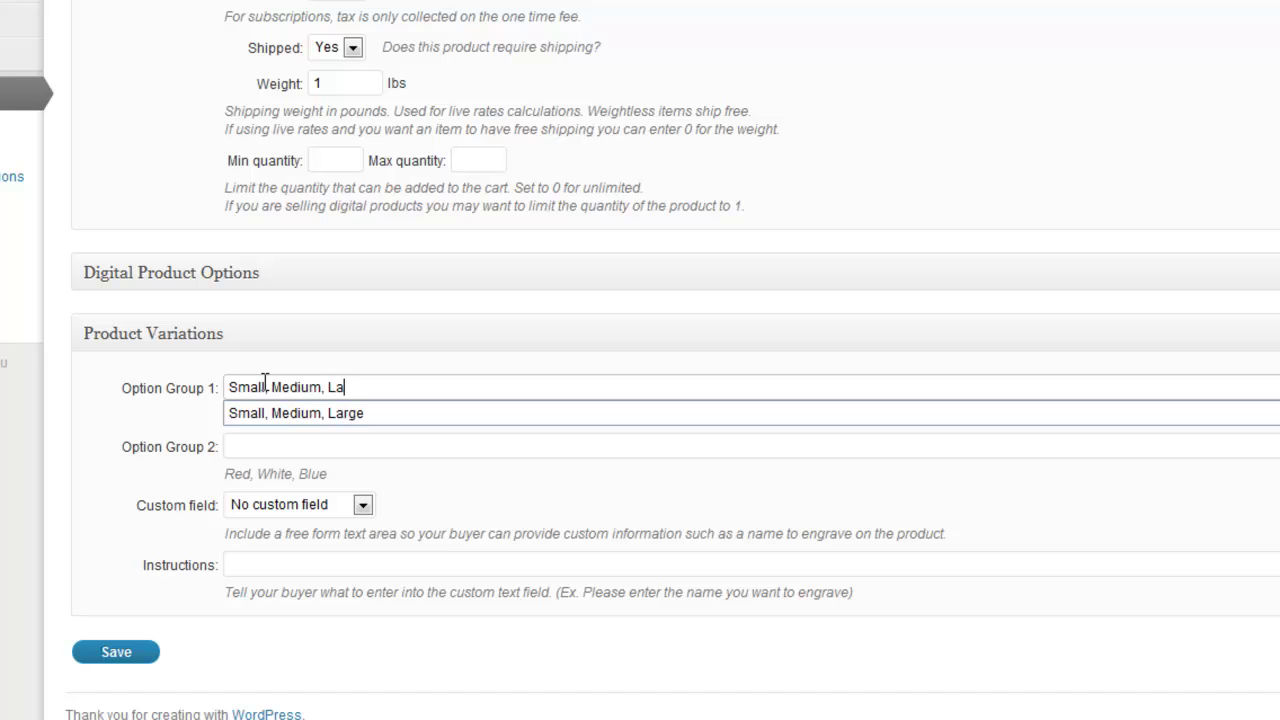
pyautogui.click(255, 446)
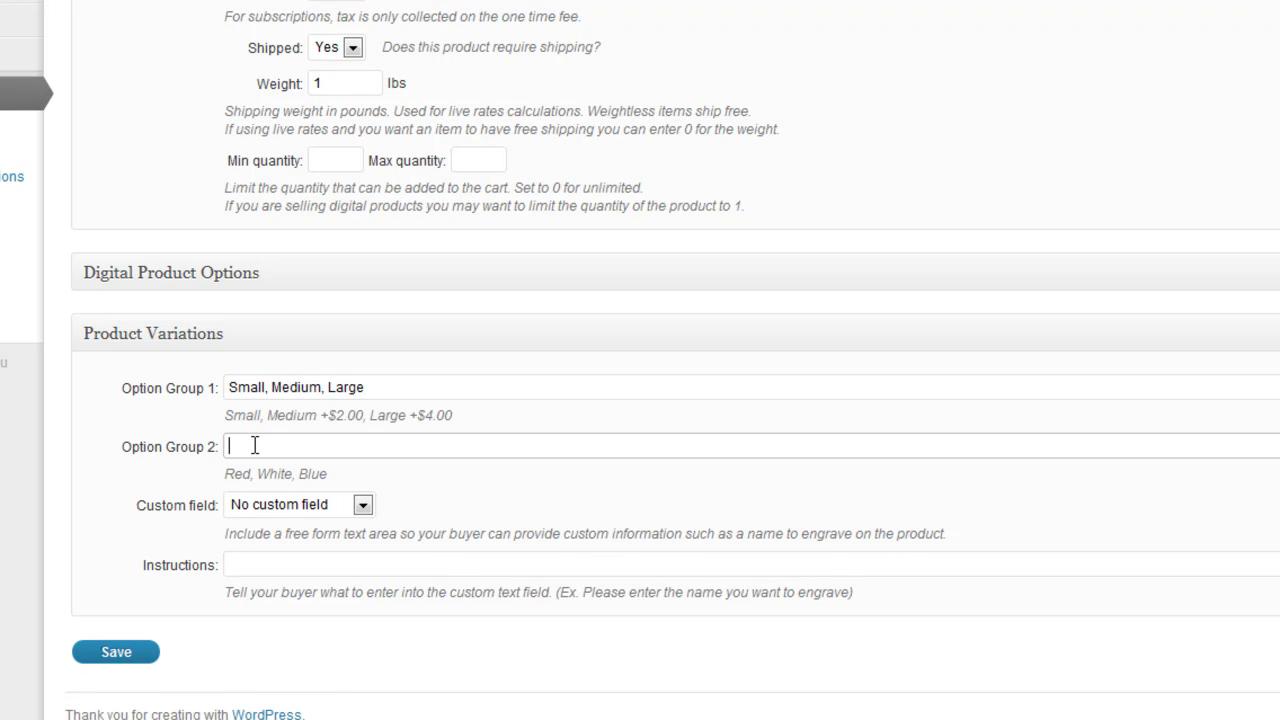
pyautogui.write('Dinosaur, Lunchbox')
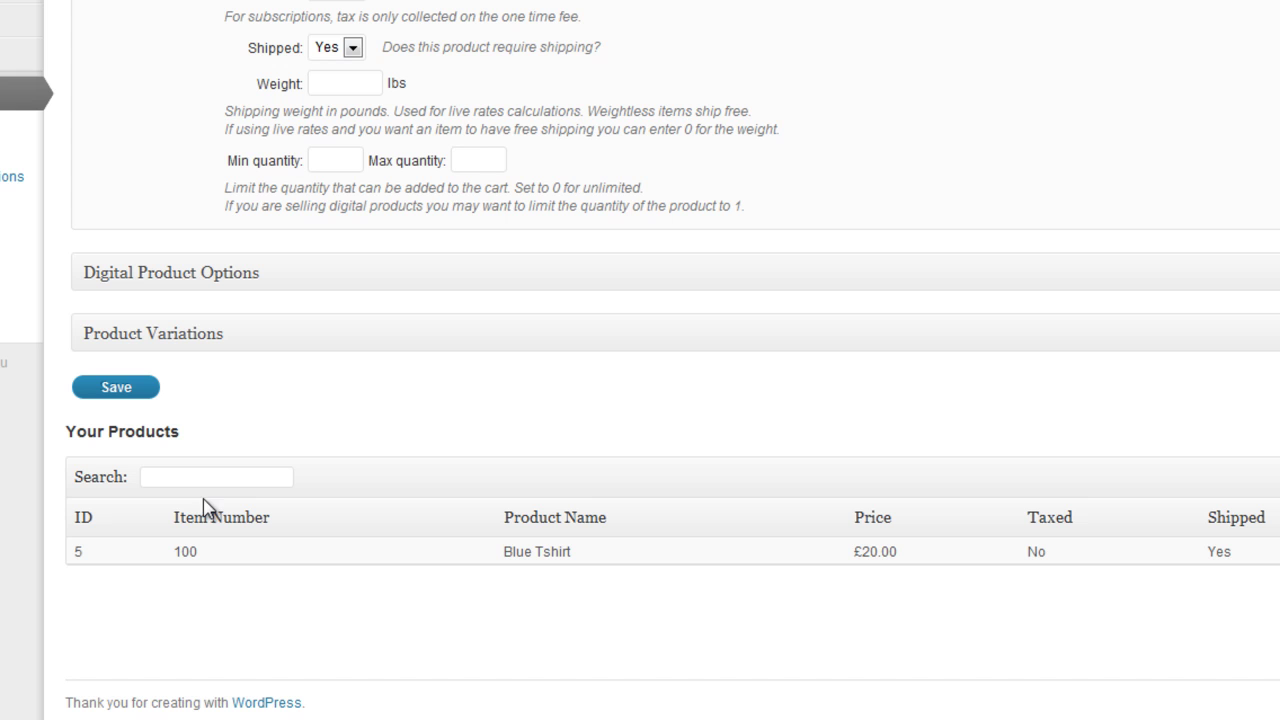
pyautogui.doubleClick(178, 551)
# - Title the new blog post 'Blue Tishirt'
pyautogui.moveTo(109, 62)
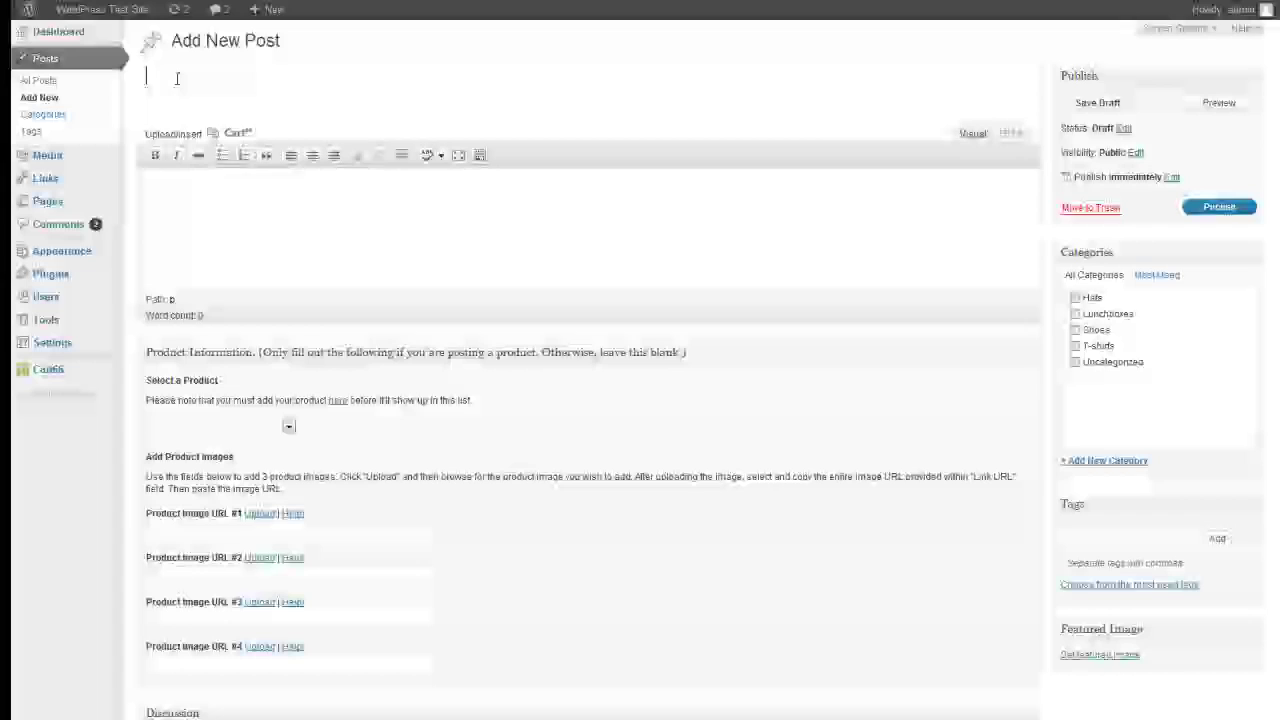
pyautogui.write('Blue Tish')
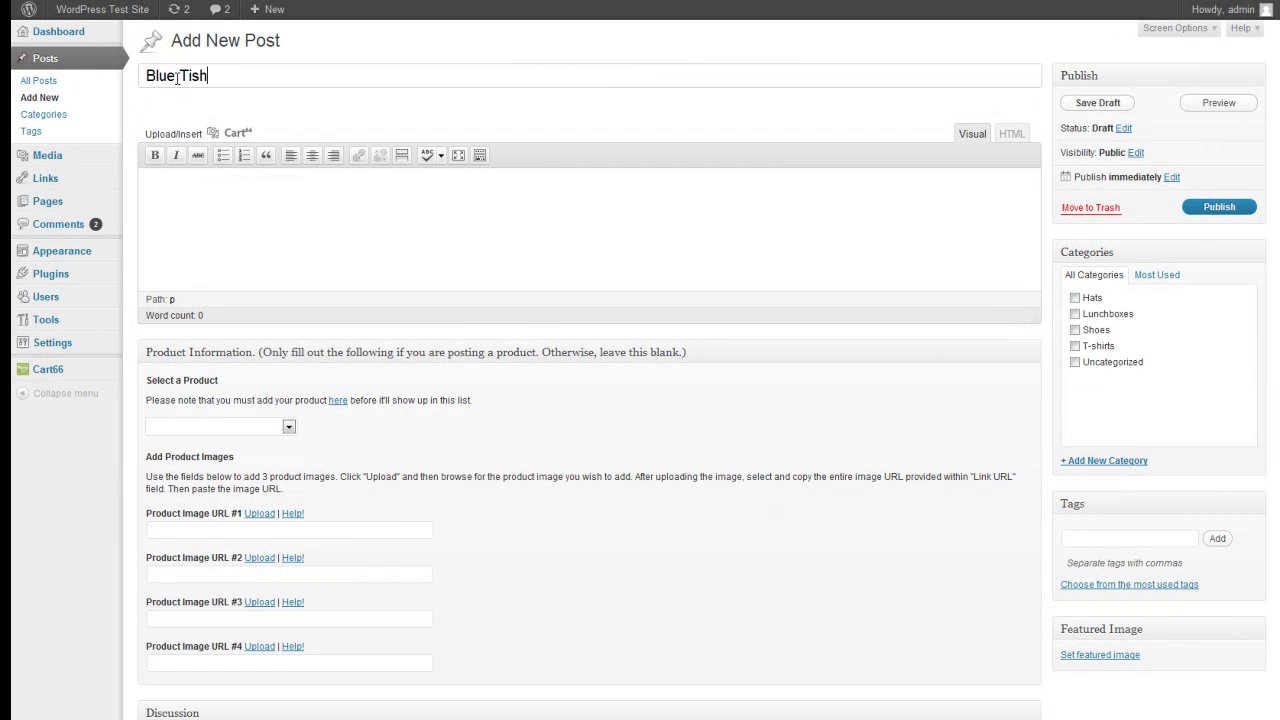
pyautogui.write('irt')
# - Fix the title to 'Blue Tshirt' and write the body about a blue tshirt with a dinosaur or lunchbox
pyautogui.press('BackSpace')
pyautogui.click(240, 241)
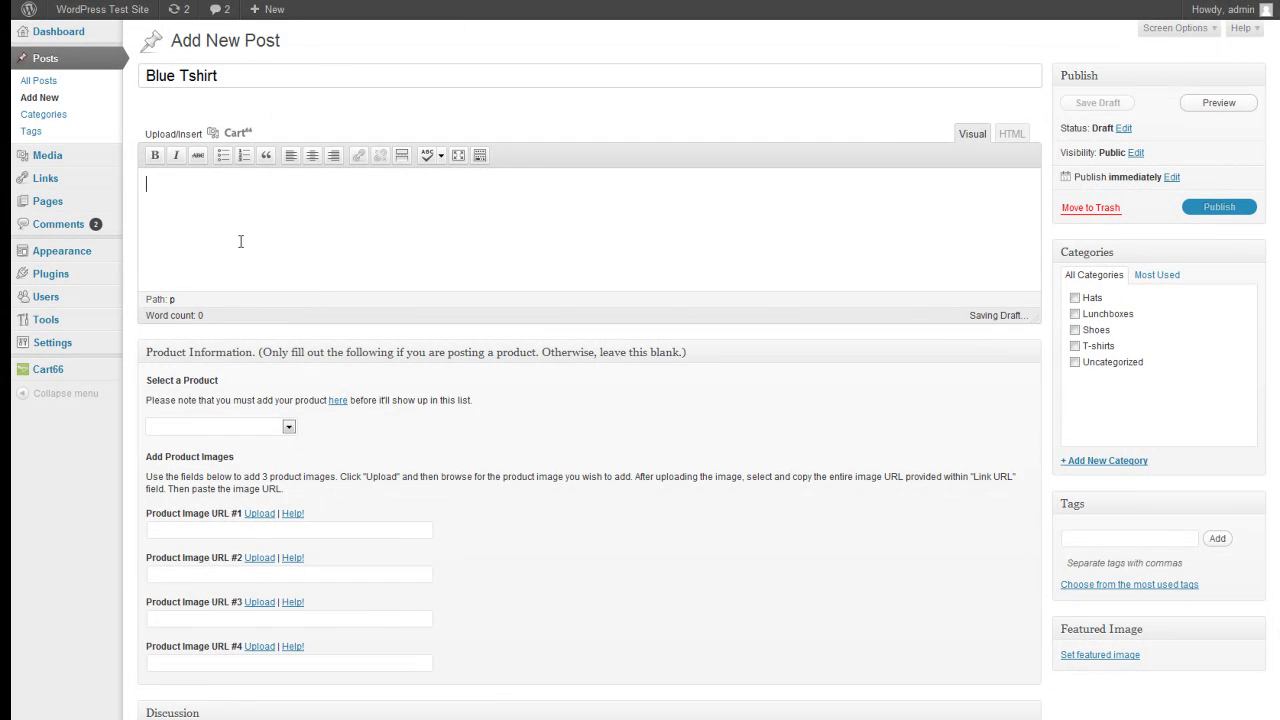
pyautogui.write('This is a ')
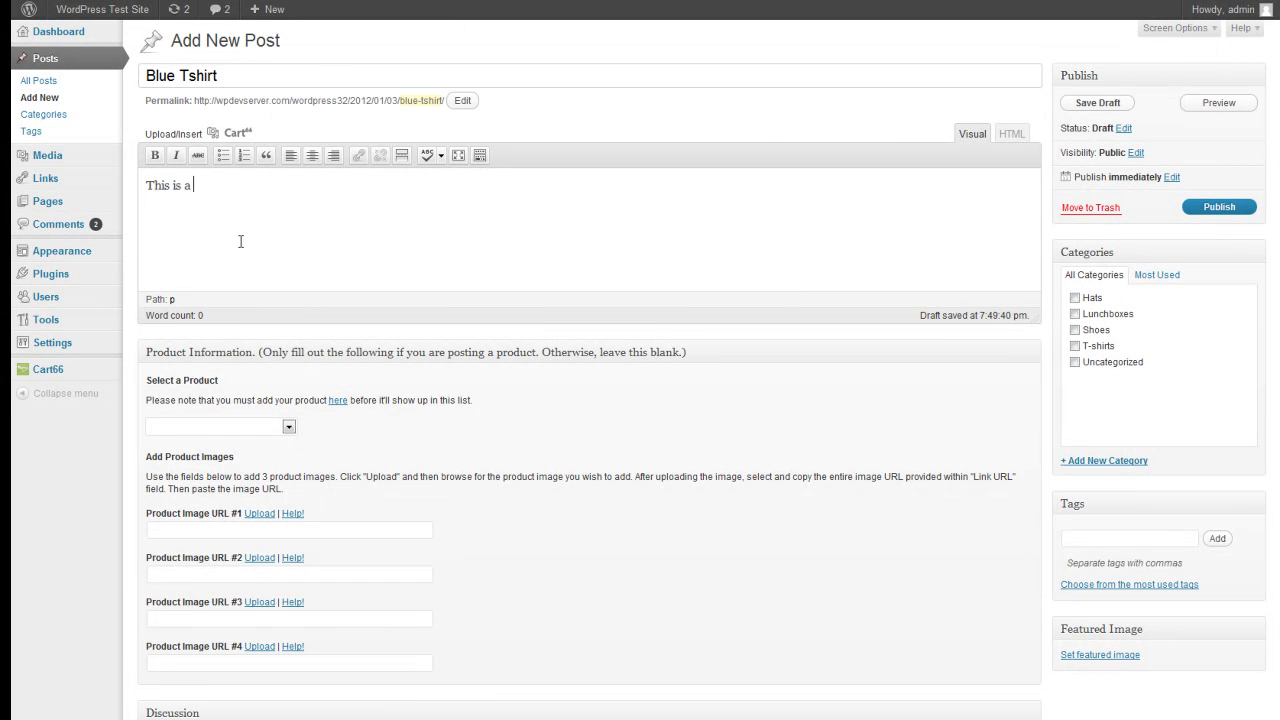
pyautogui.write('blue tshirt that could be bought ')
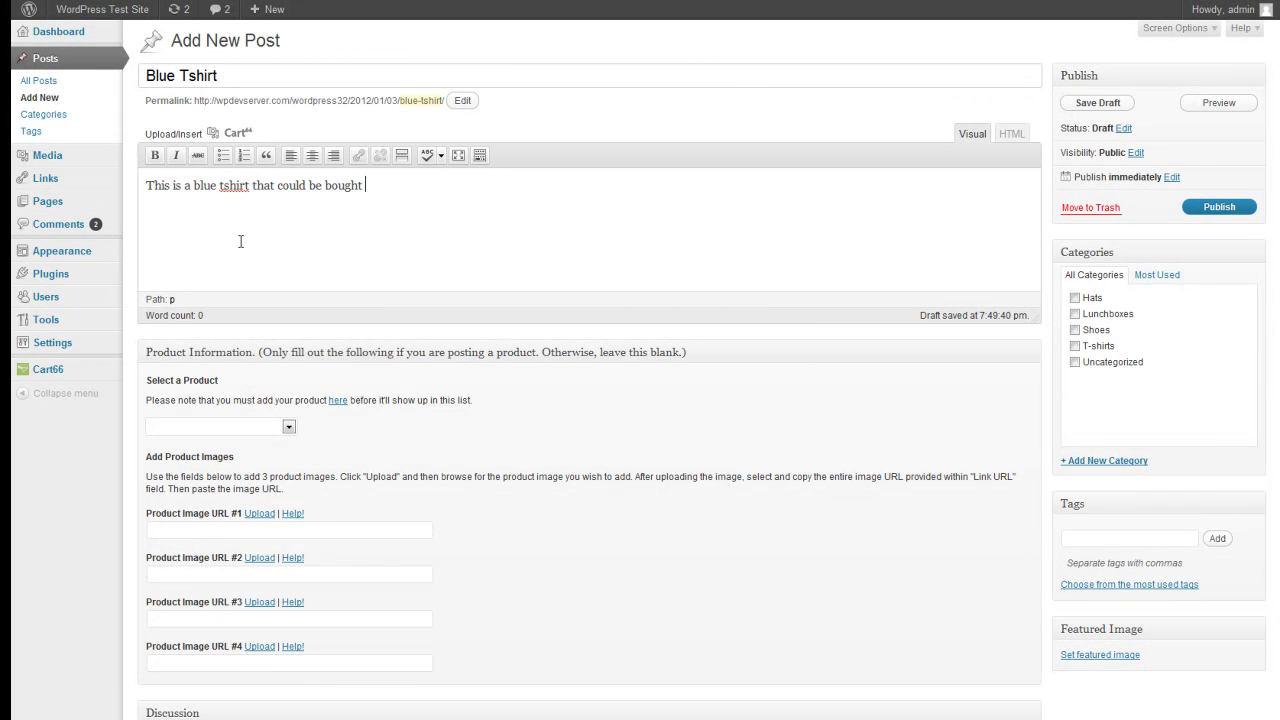
pyautogui.write('with a dinosaur on the front')
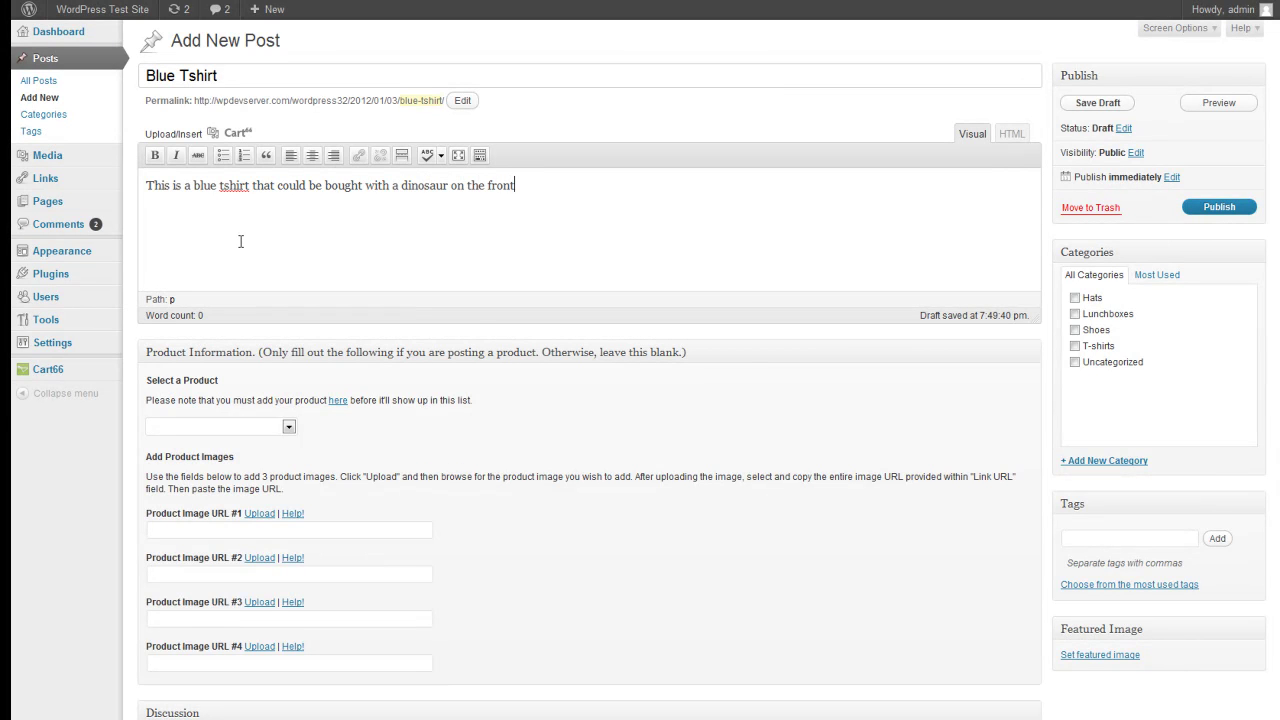
pyautogui.write(', or even a lunchbox!')
pyautogui.click(265, 217)
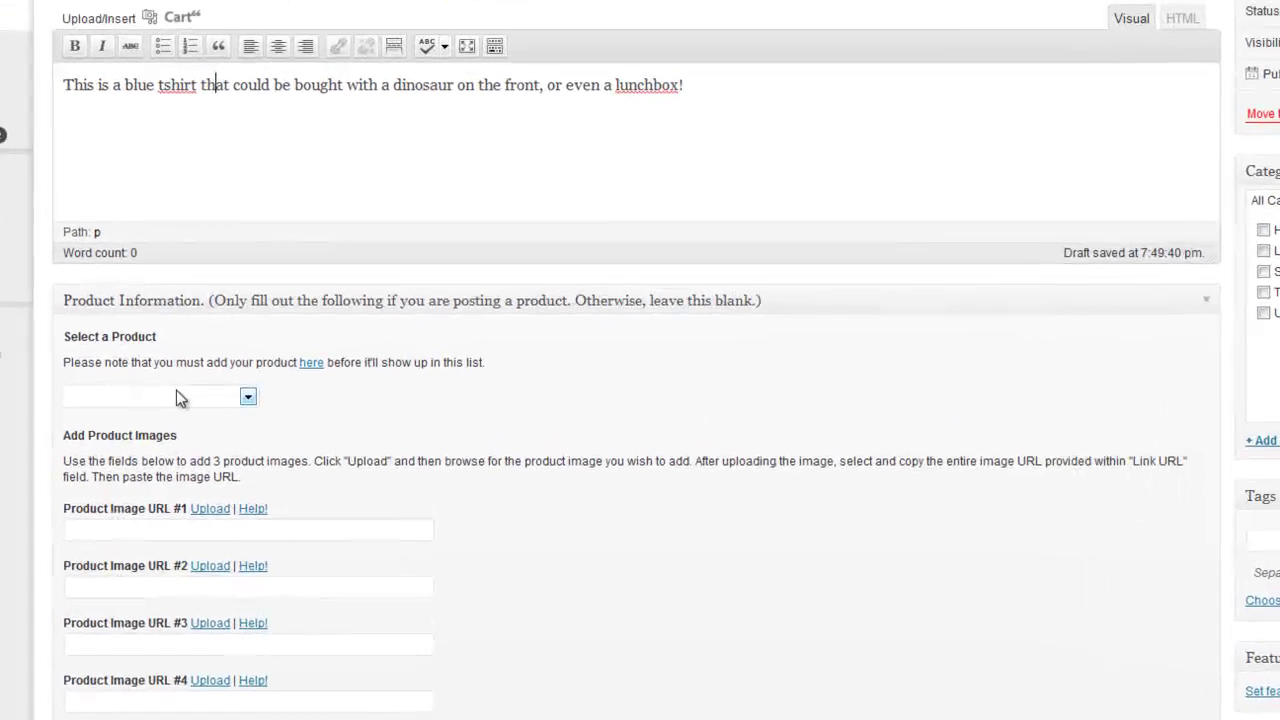
# - Choose Blue Tshirt in the Product Information's Select a Product list
pyautogui.click(176, 393)
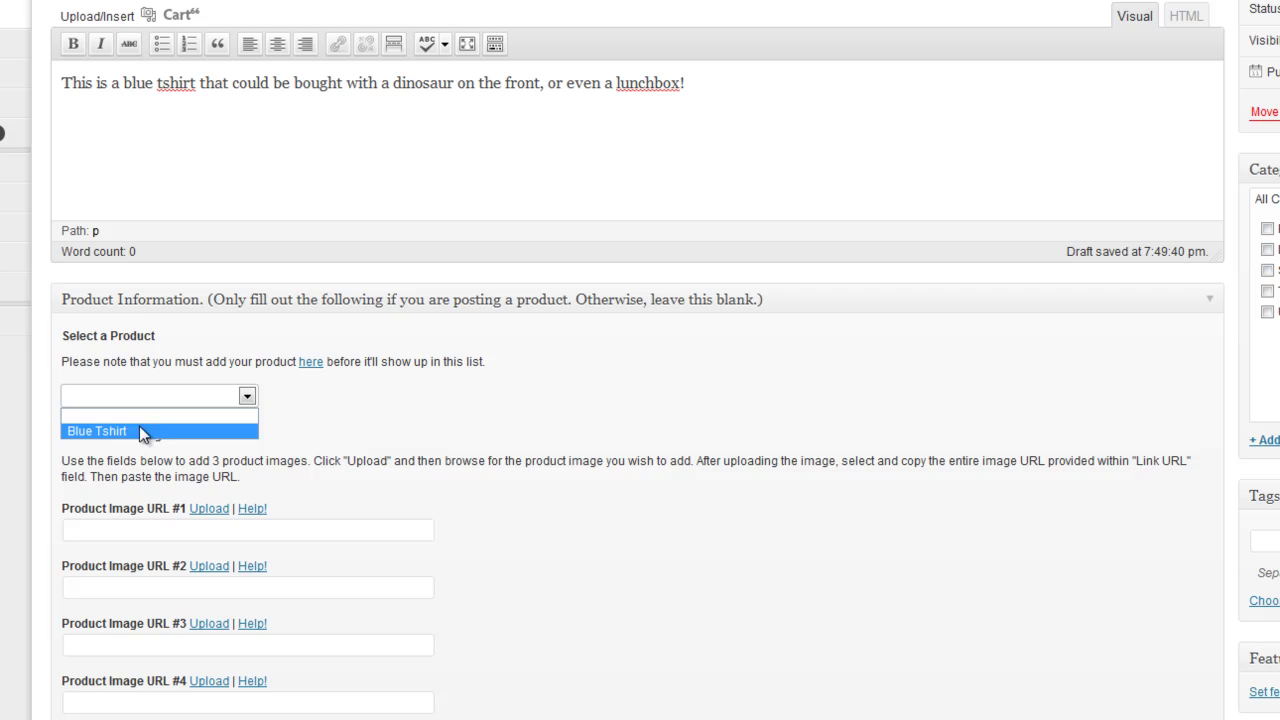
pyautogui.click(133, 432)
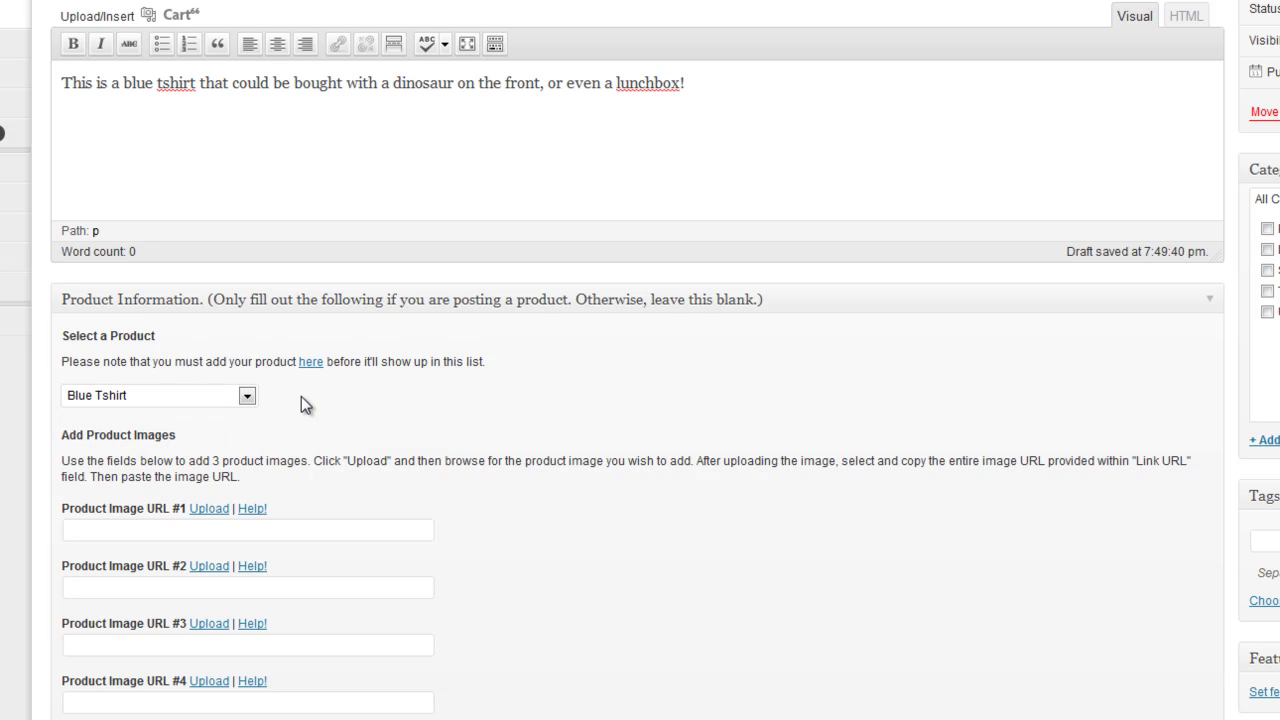
pyautogui.scroll(-3, 301, 396)
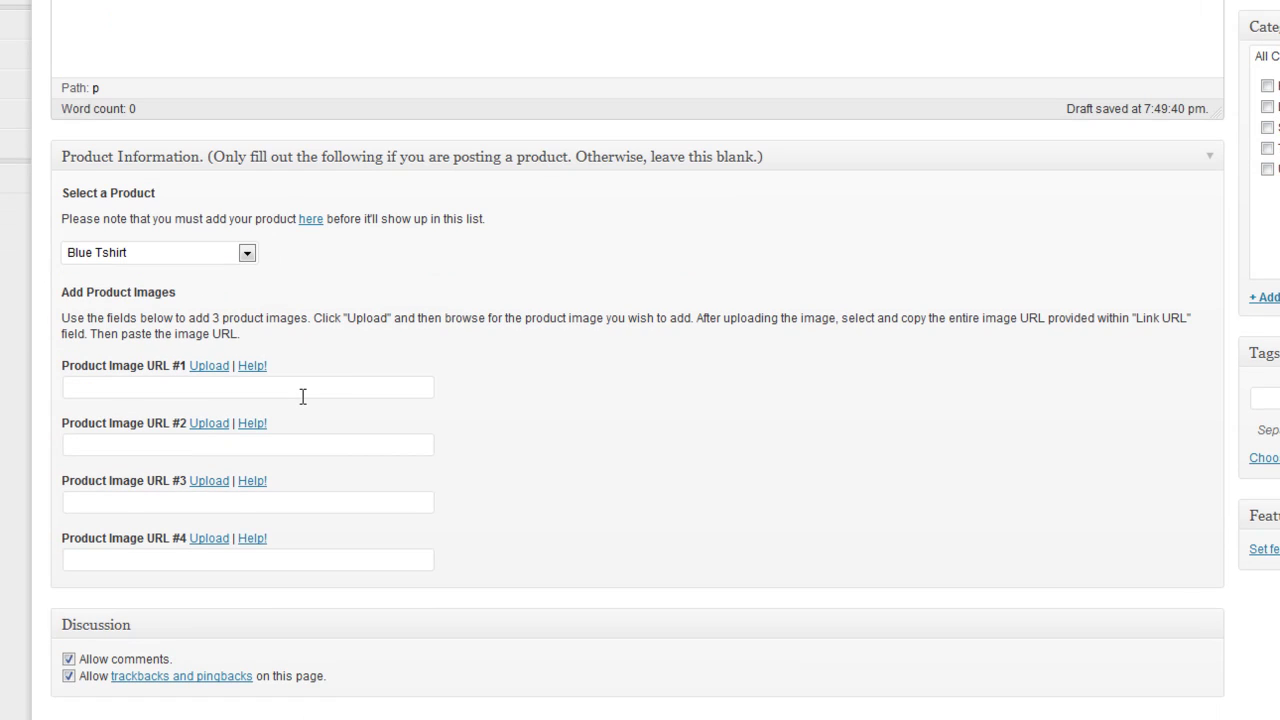
# - Upload Penguins.jpg through the first product image's uploader
pyautogui.click(206, 370)
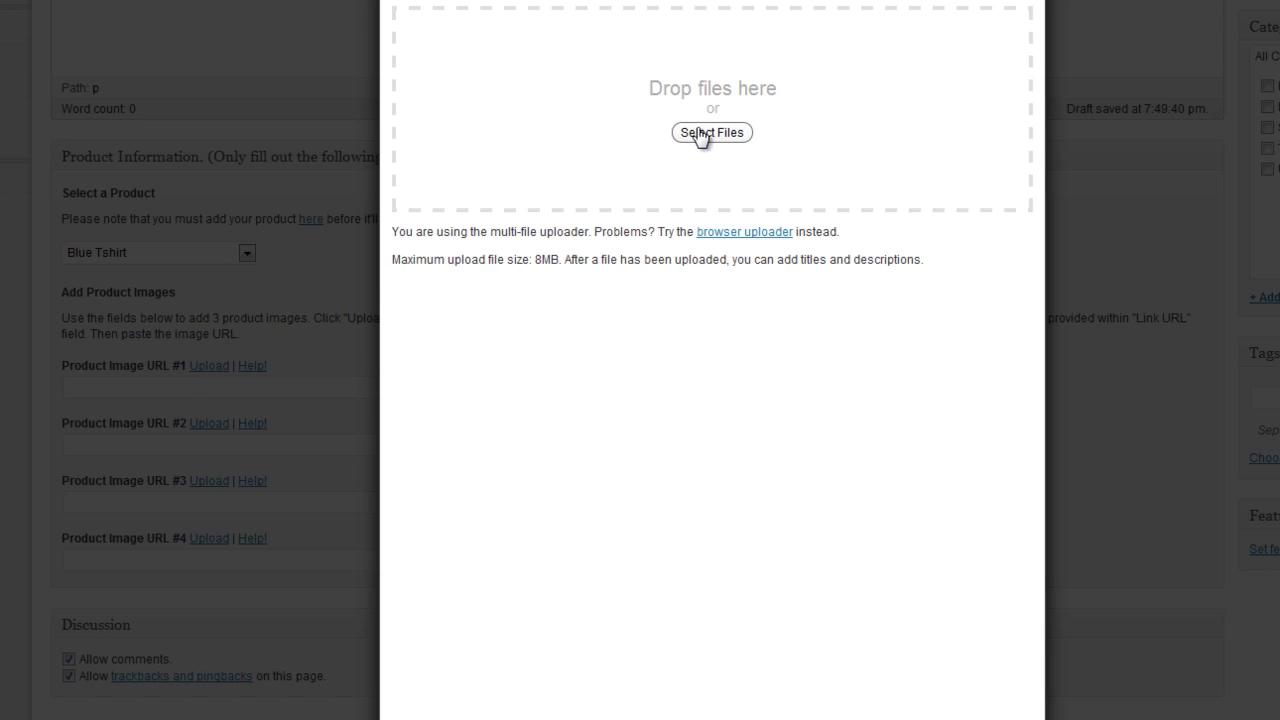
pyautogui.click(700, 134)
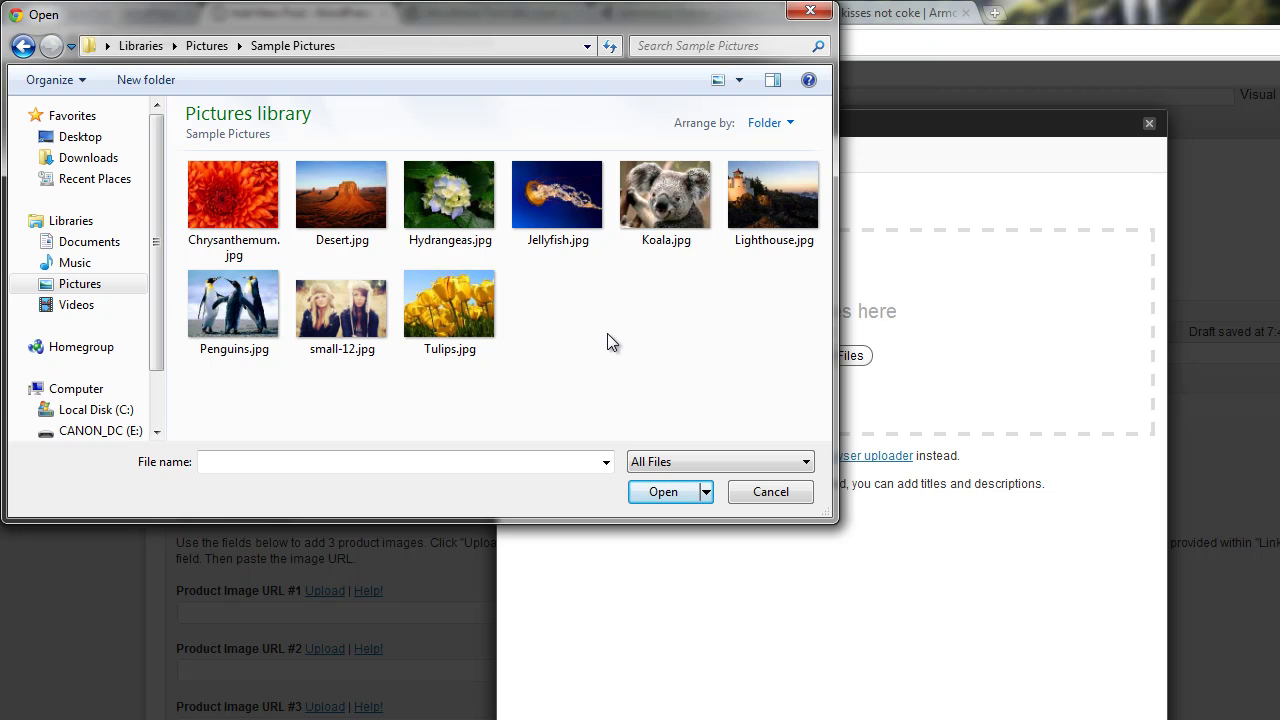
pyautogui.doubleClick(211, 300)
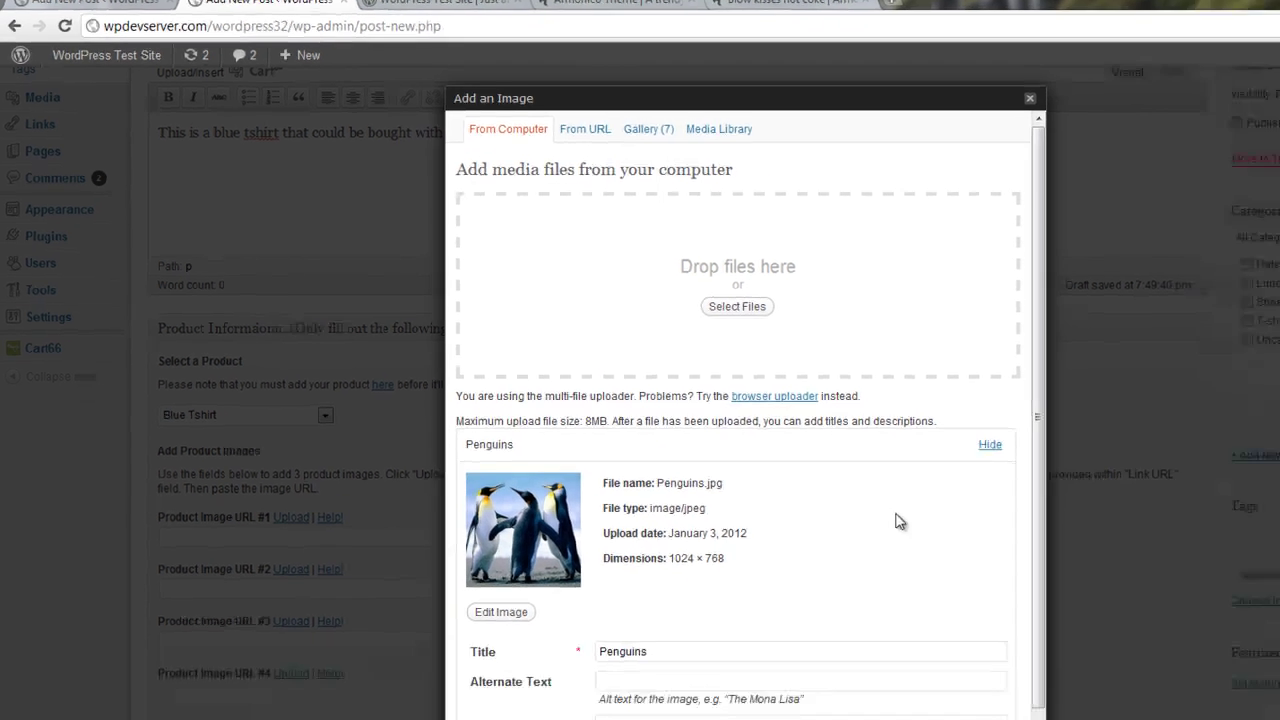
pyautogui.scroll(-2, 999, 596)
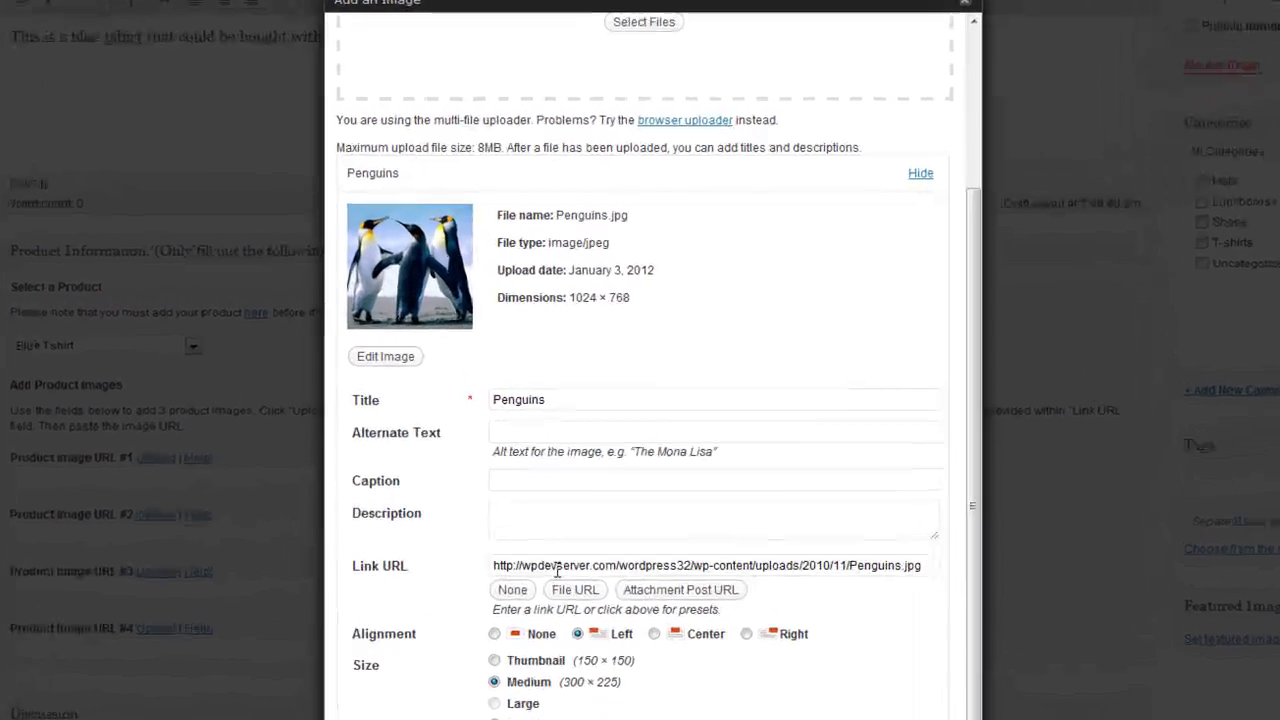
# - Copy the uploaded Penguins.jpg file URL and close the Add an Image window
pyautogui.tripleClick(562, 566)
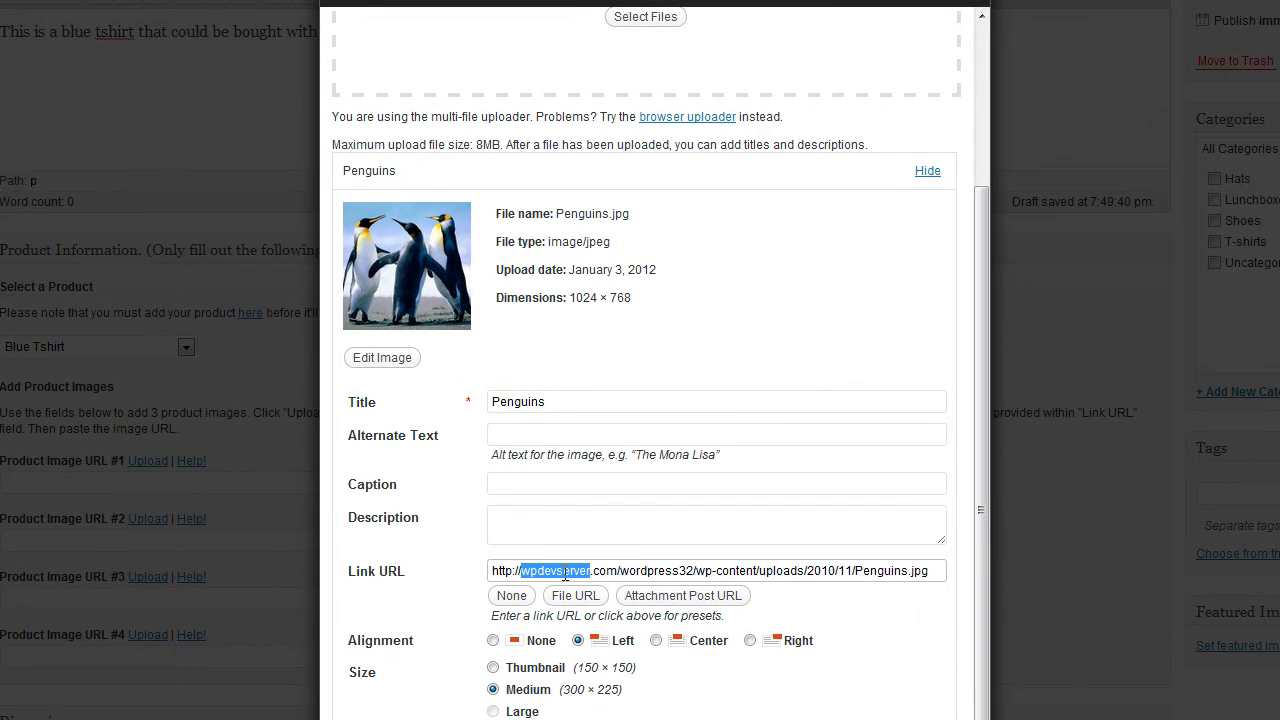
pyautogui.rightClick(553, 567)
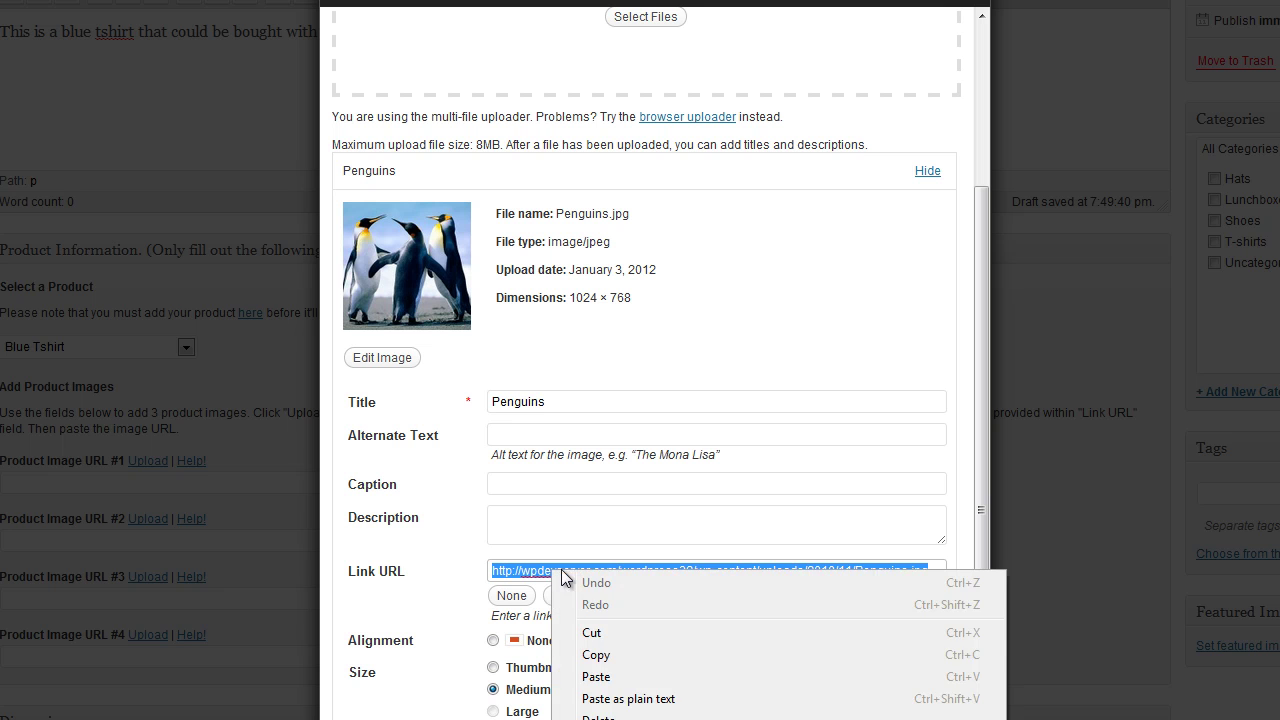
pyautogui.click(614, 647)
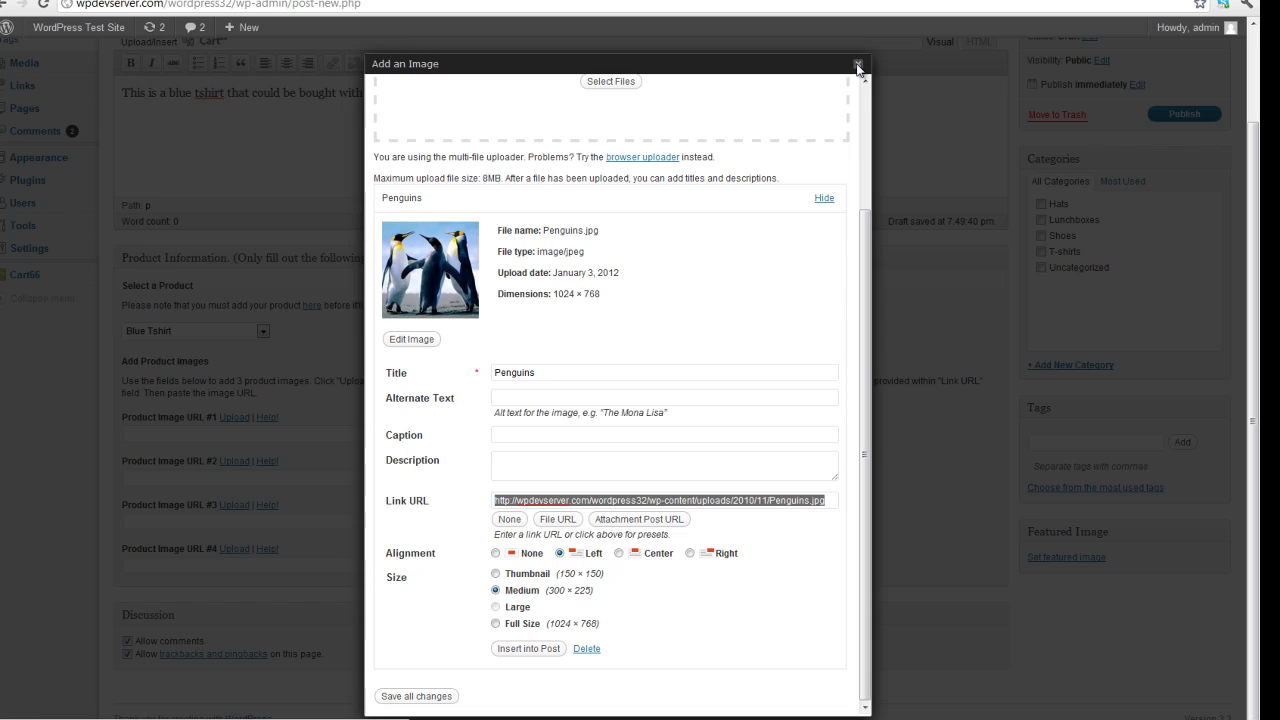
pyautogui.click(860, 67)
# - Paste the Penguins.jpg file URL into Product Image URL #1
pyautogui.click(188, 435)
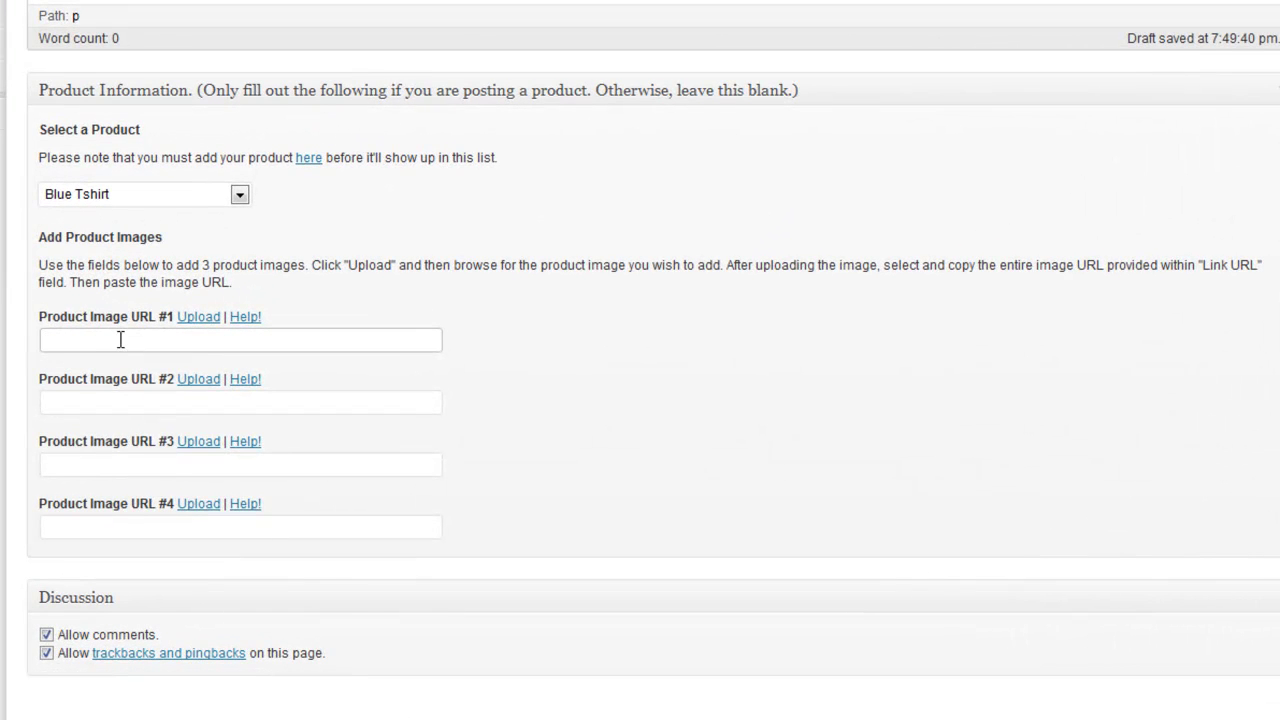
pyautogui.rightClick(121, 357)
pyautogui.click(196, 451)
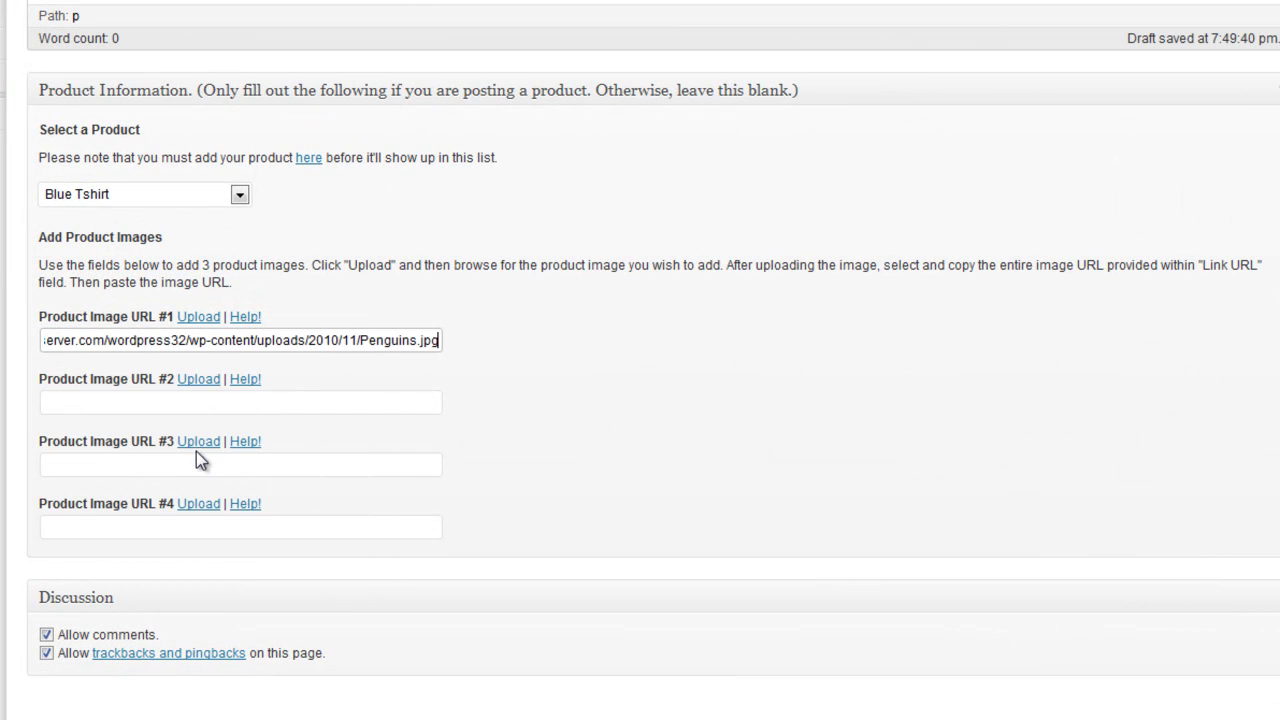
pyautogui.click(539, 358)
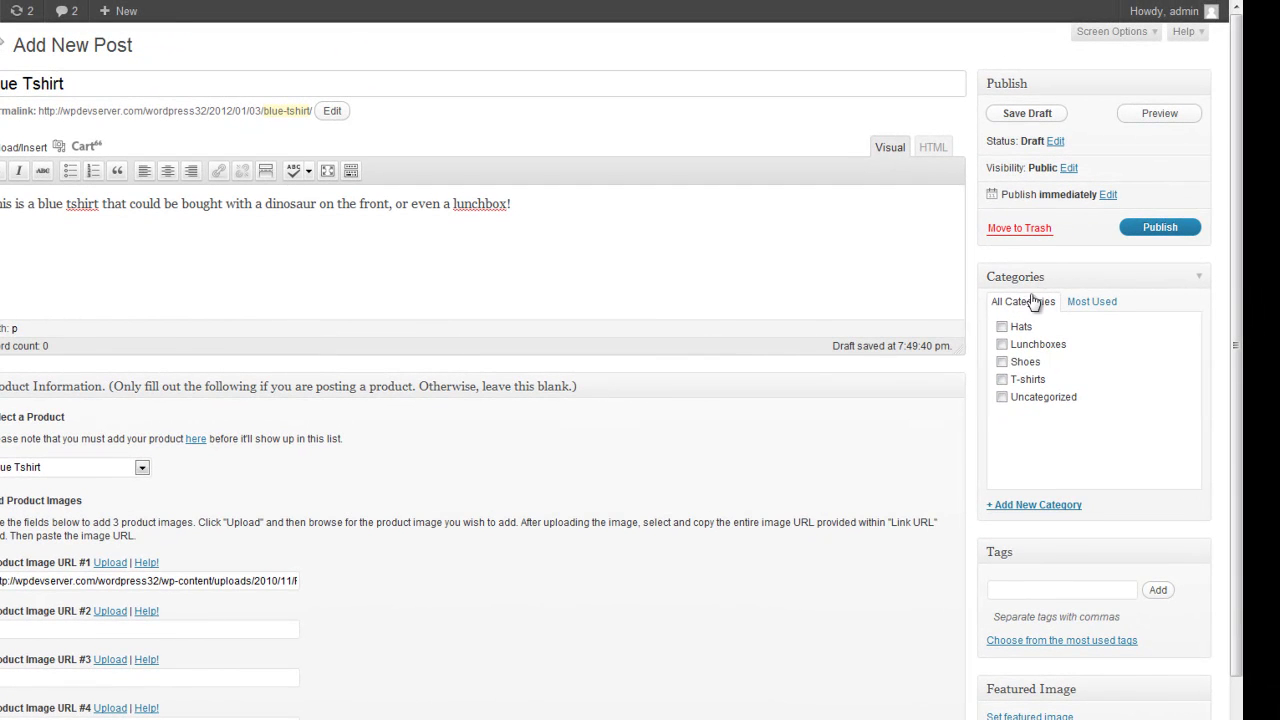
# - Tick the T-shirts category and add the tags Dinosaur, lunchbox and graphic
pyautogui.click(1002, 381)
pyautogui.click(1050, 588)
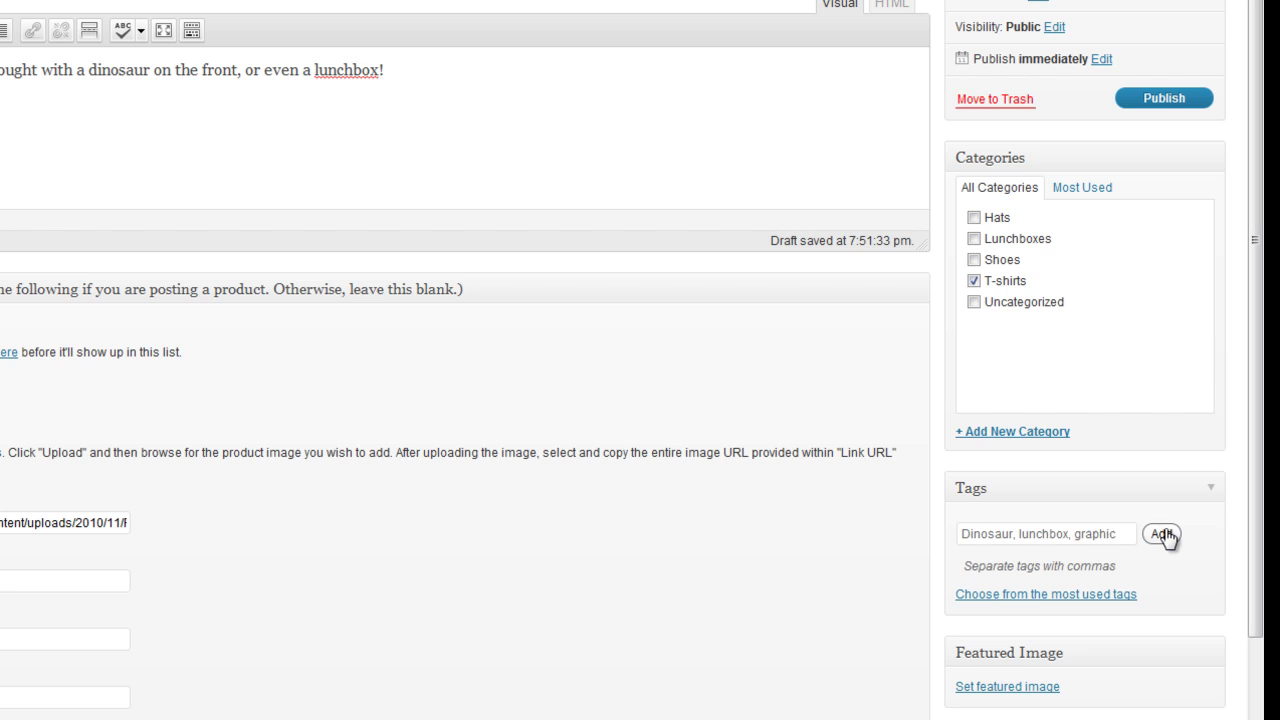
pyautogui.click(1163, 535)
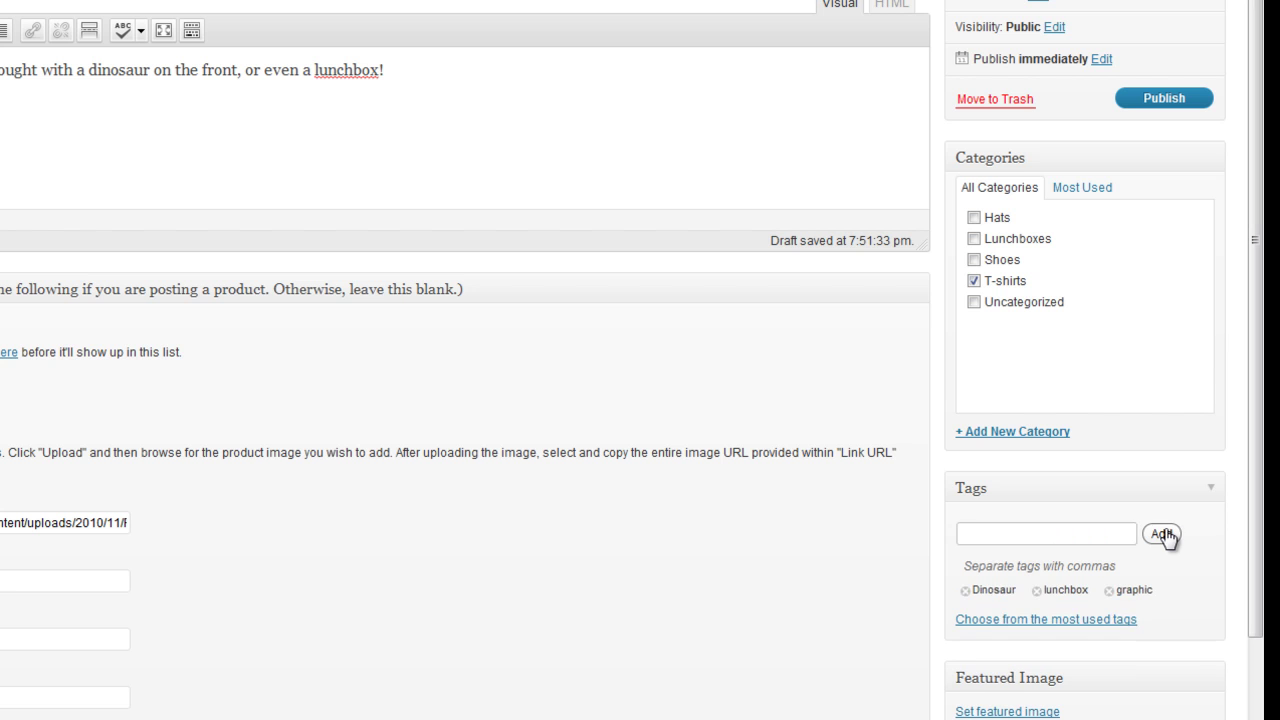
pyautogui.scroll(-3, 975, 589)
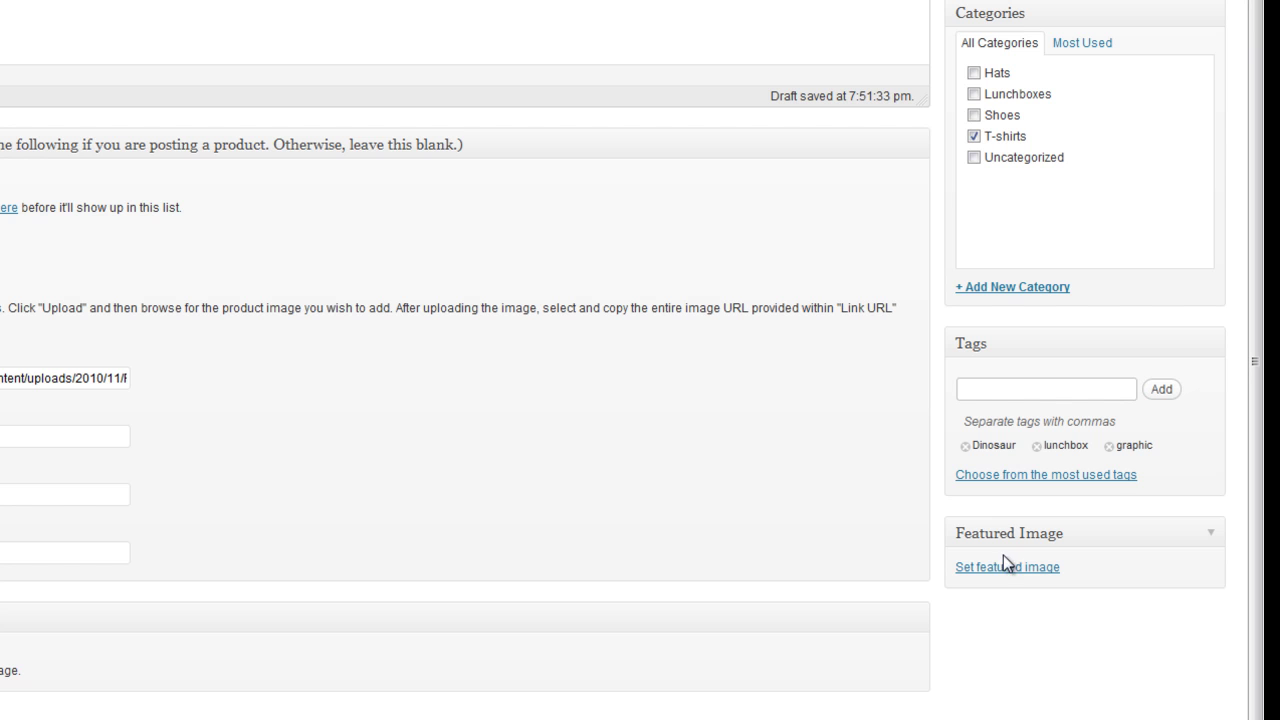
# - Upload Koala.jpg and use it as the Blue Tshirt post's featured image
pyautogui.click(1002, 568)
pyautogui.click(1002, 568)
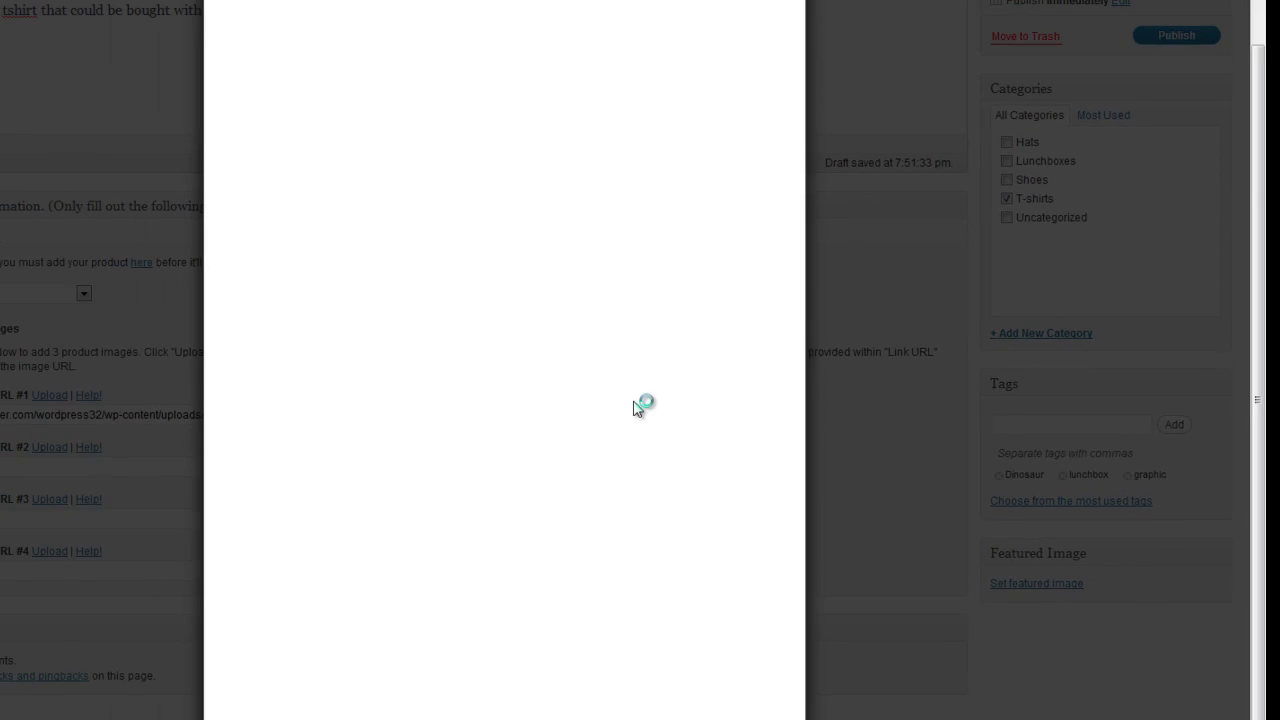
pyautogui.click(546, 223)
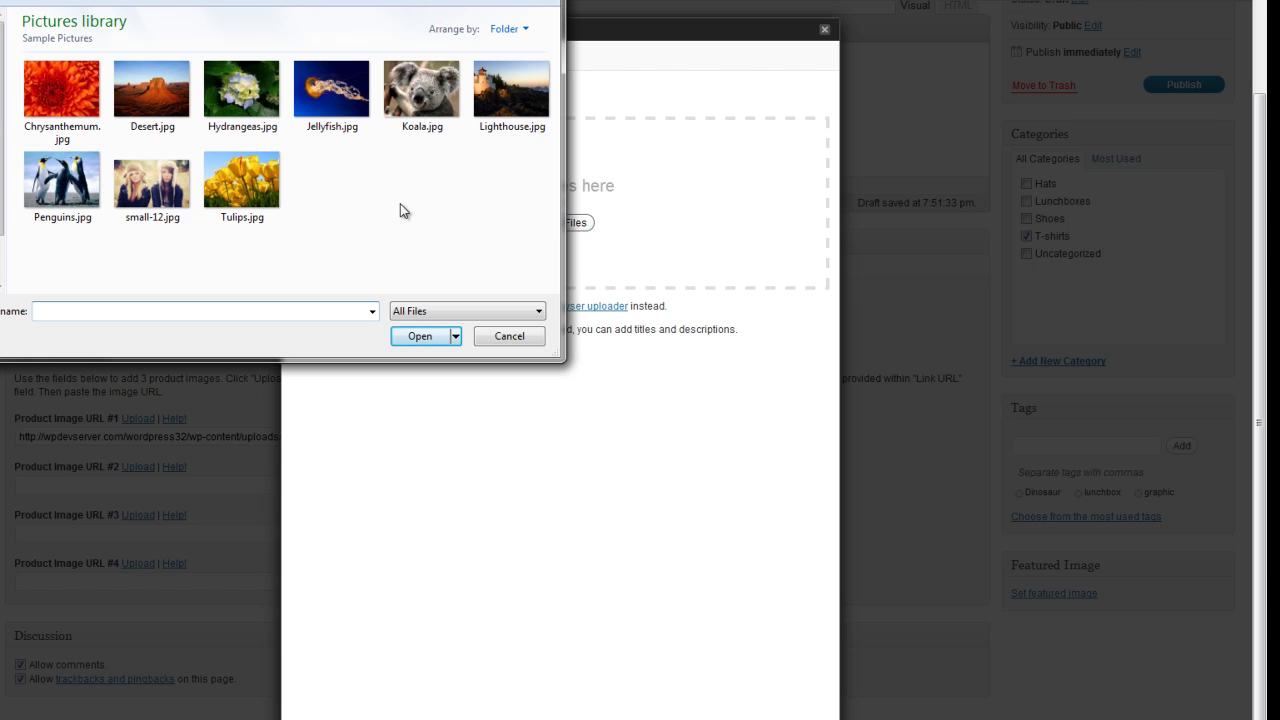
pyautogui.click(419, 98)
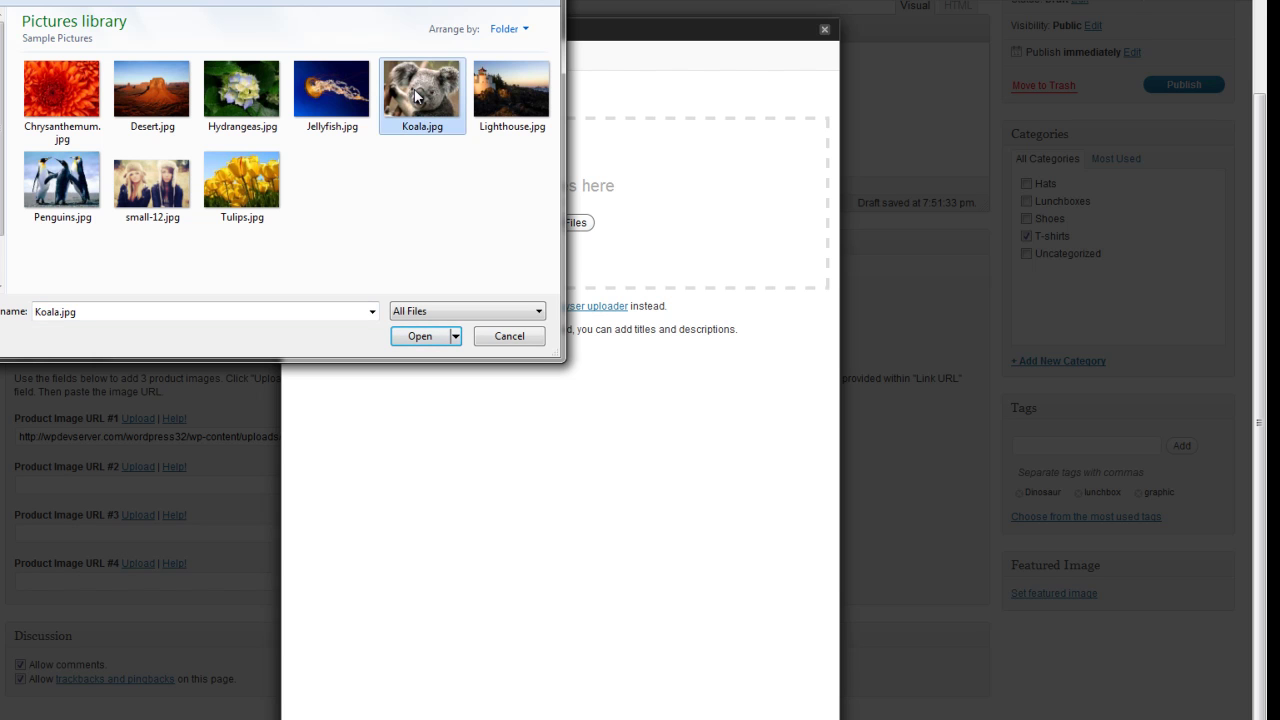
pyautogui.click(421, 336)
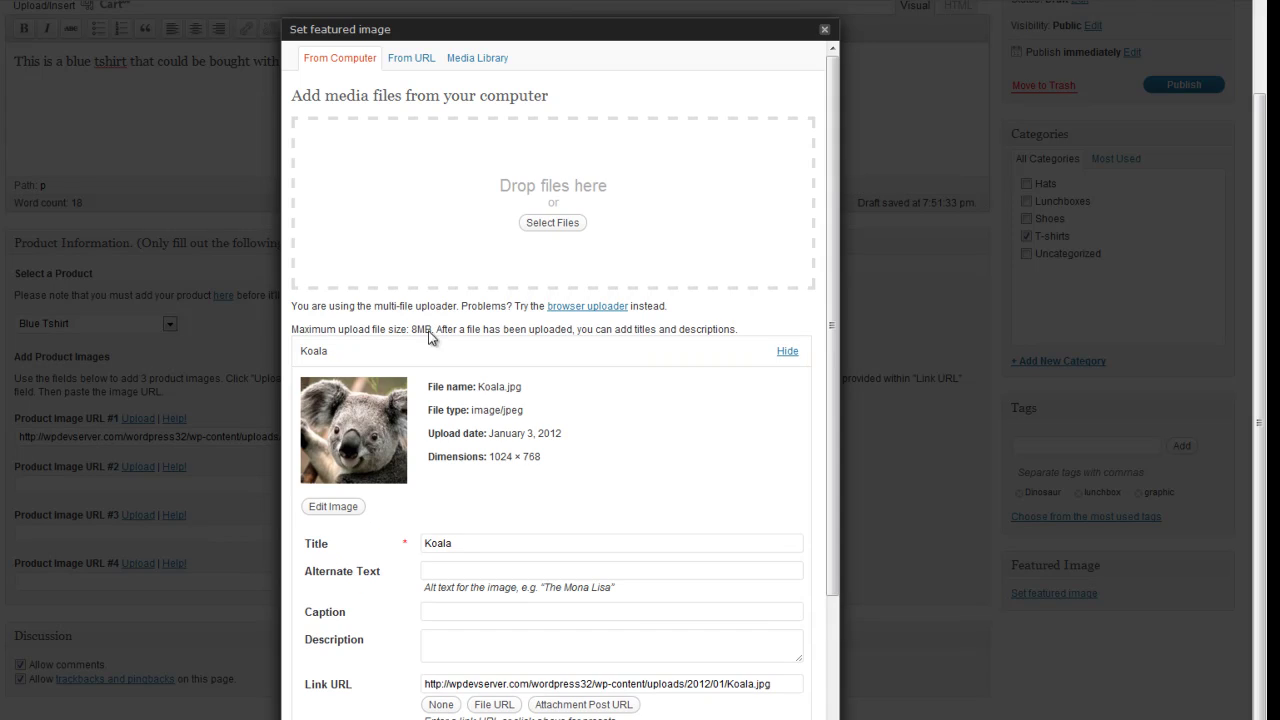
pyautogui.scroll(-3, 430, 337)
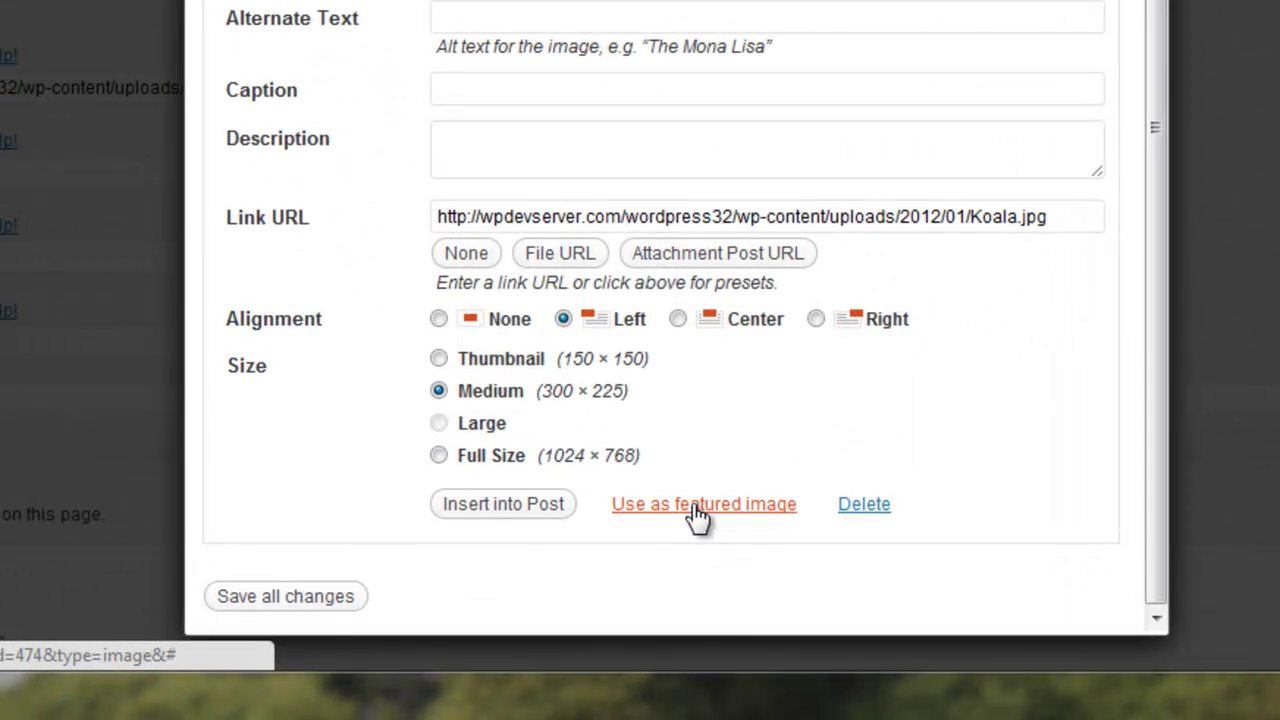
pyautogui.click(656, 643)
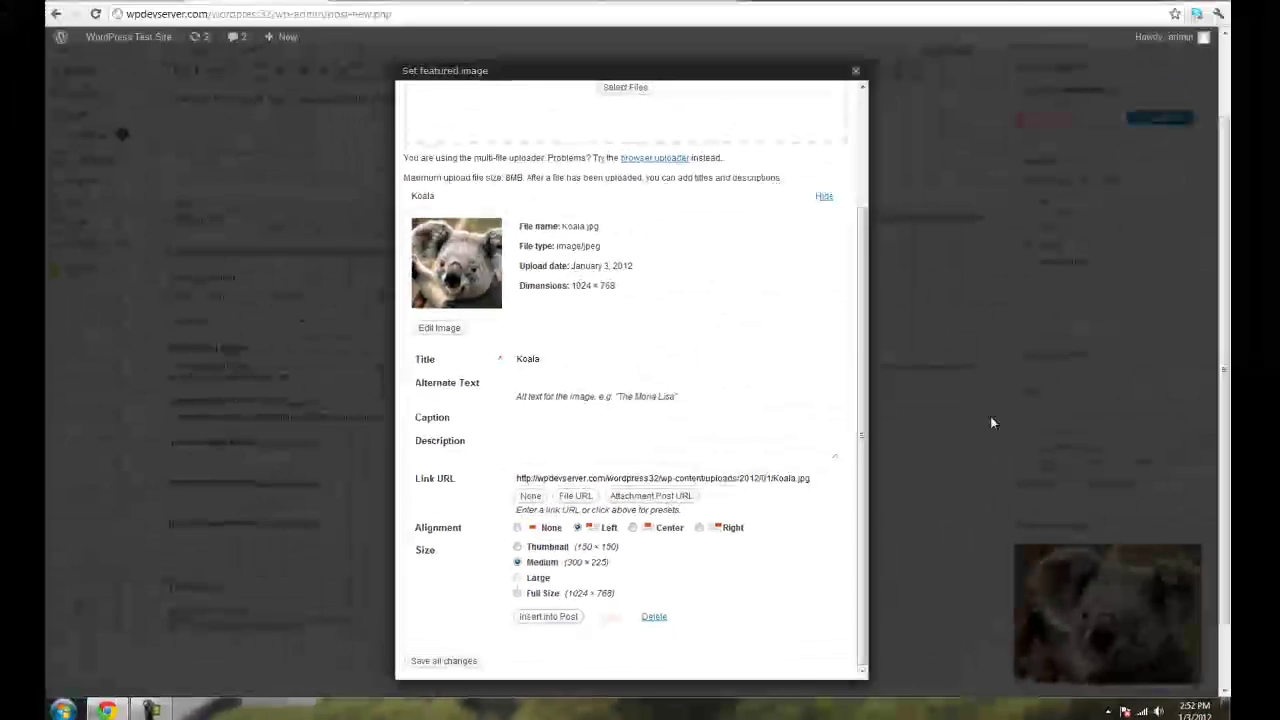
pyautogui.click(855, 70)
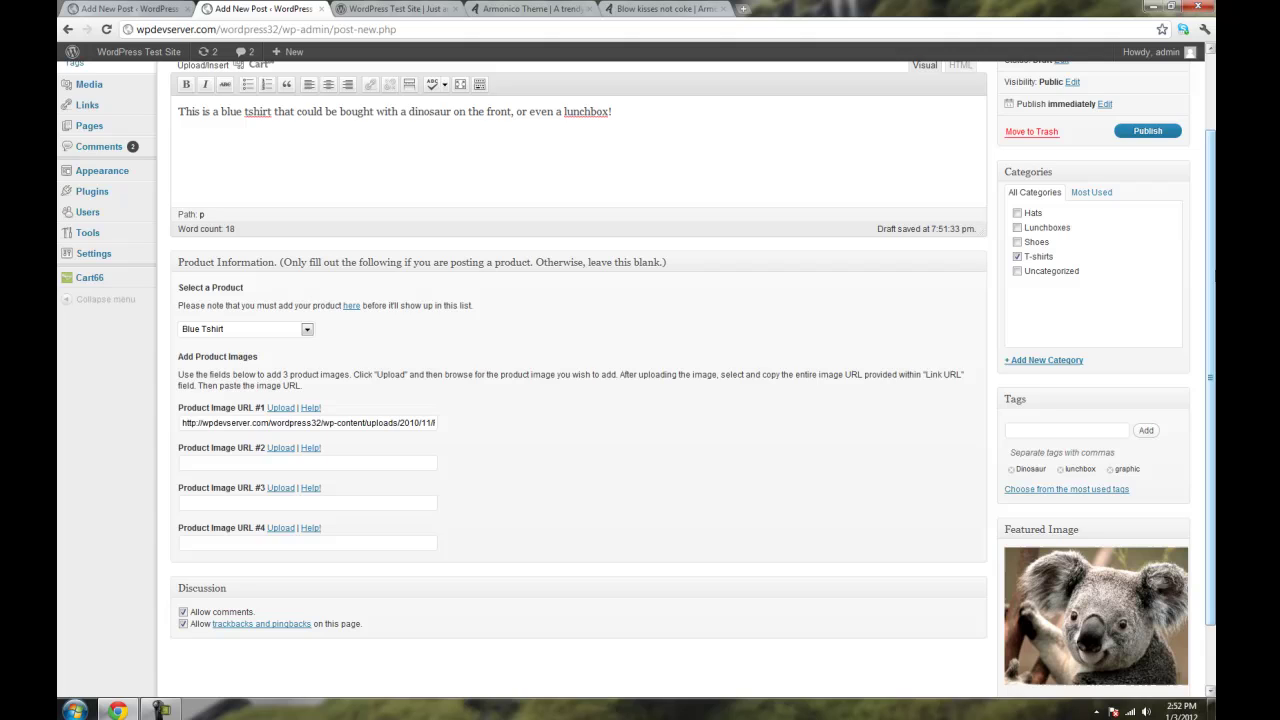
pyautogui.scroll(-1, 1096, 552)
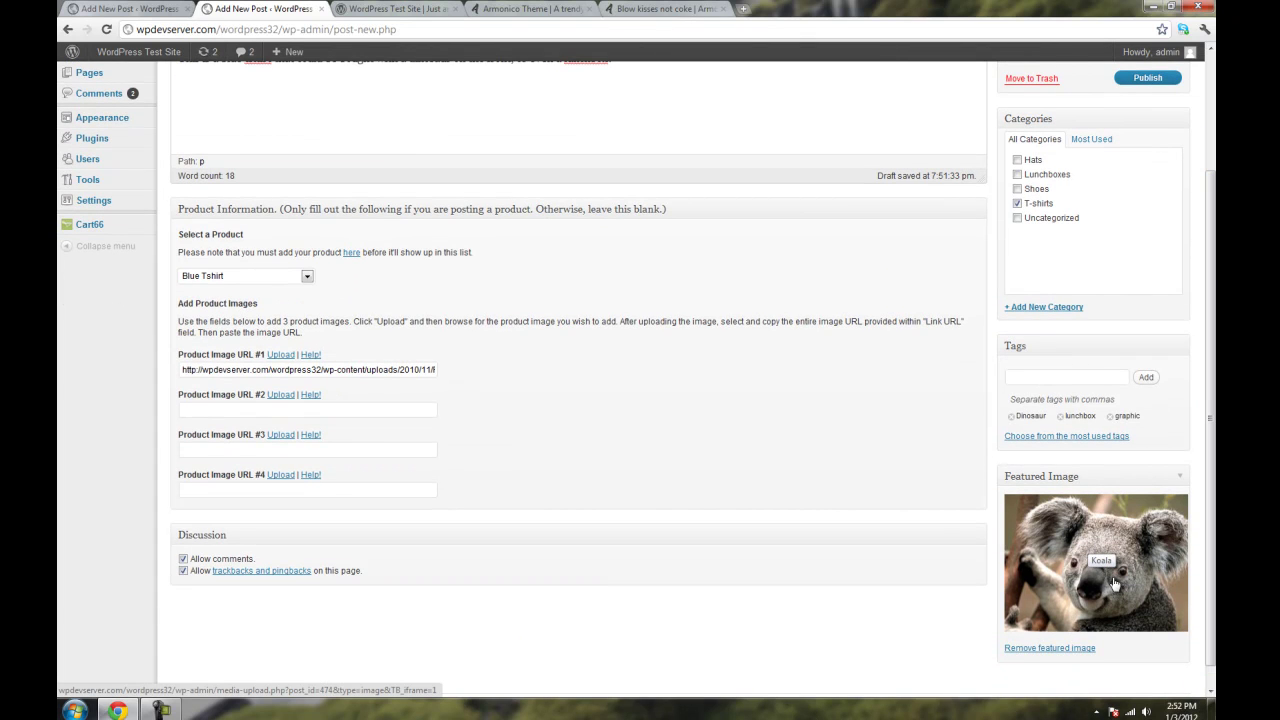
# - Publish the Blue Tshirt post from the Publish box
pyautogui.scroll(3, 898, 624)
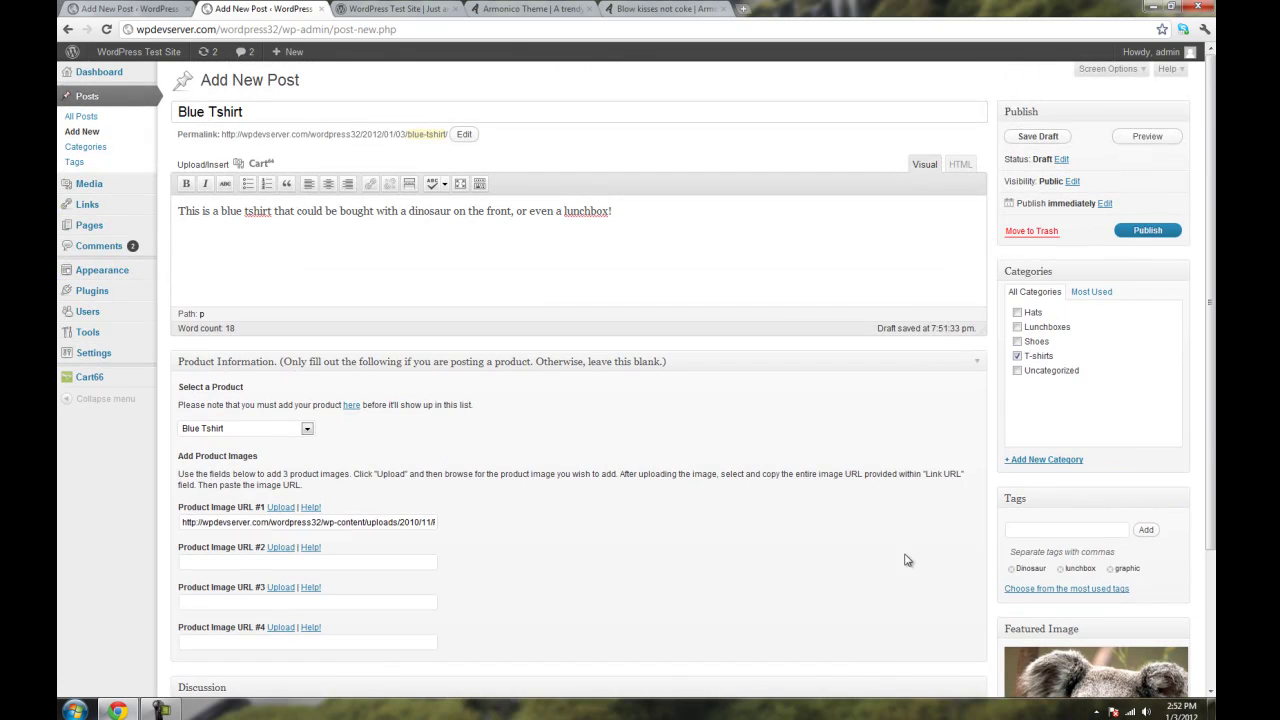
pyautogui.click(1139, 240)
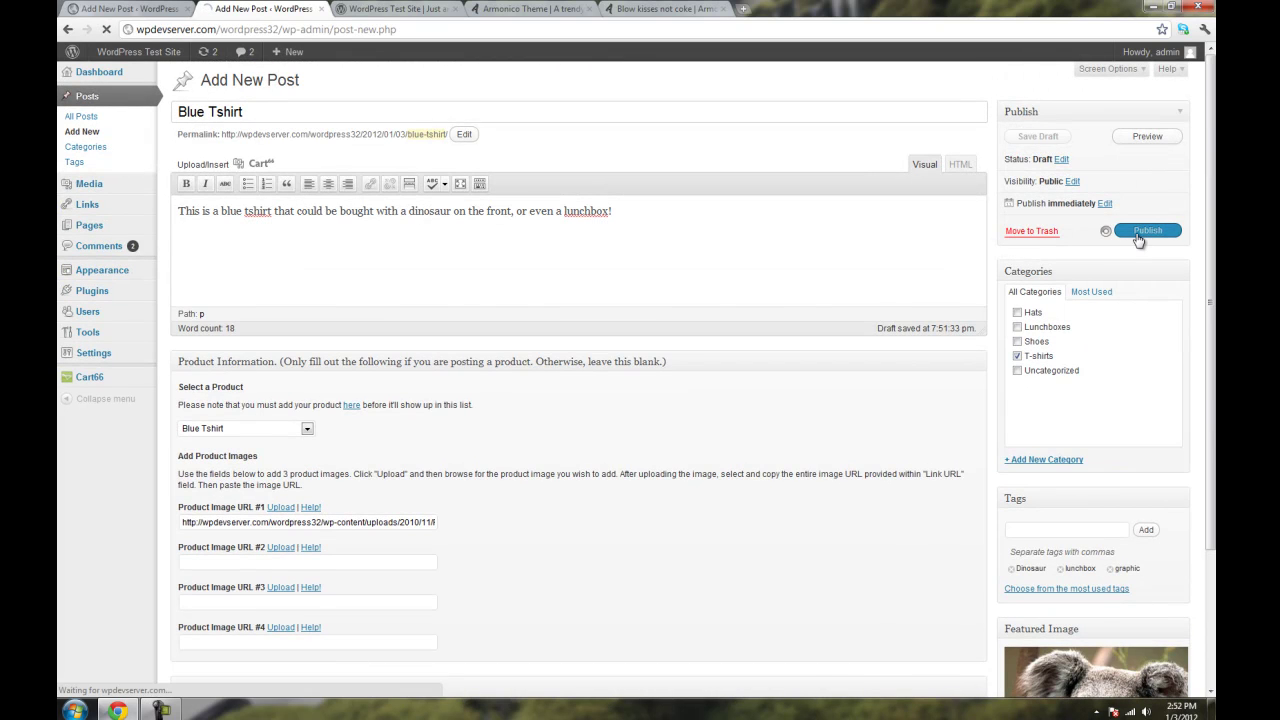